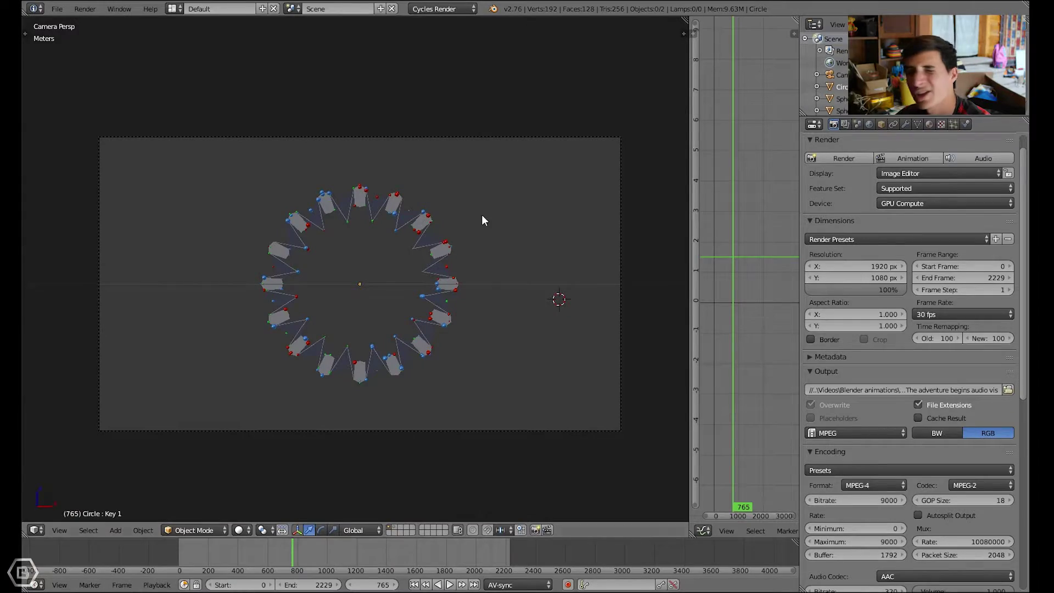
Step: Select the bar ring and snap the 3D cursor to its centre
middle_drag(483, 215, 550, 273)
key(a)
key(shift+s)
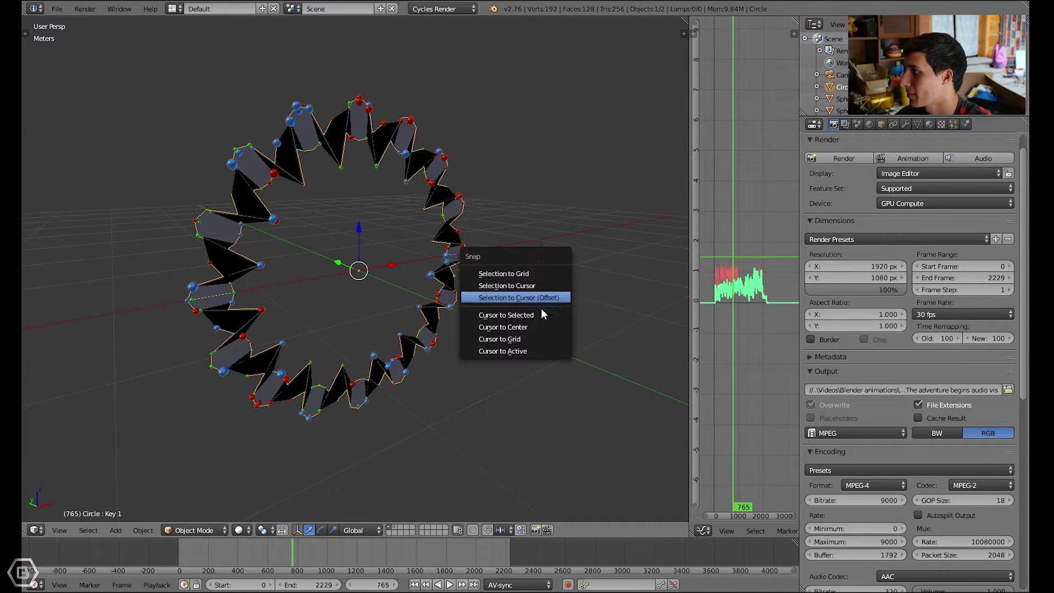
click(541, 313)
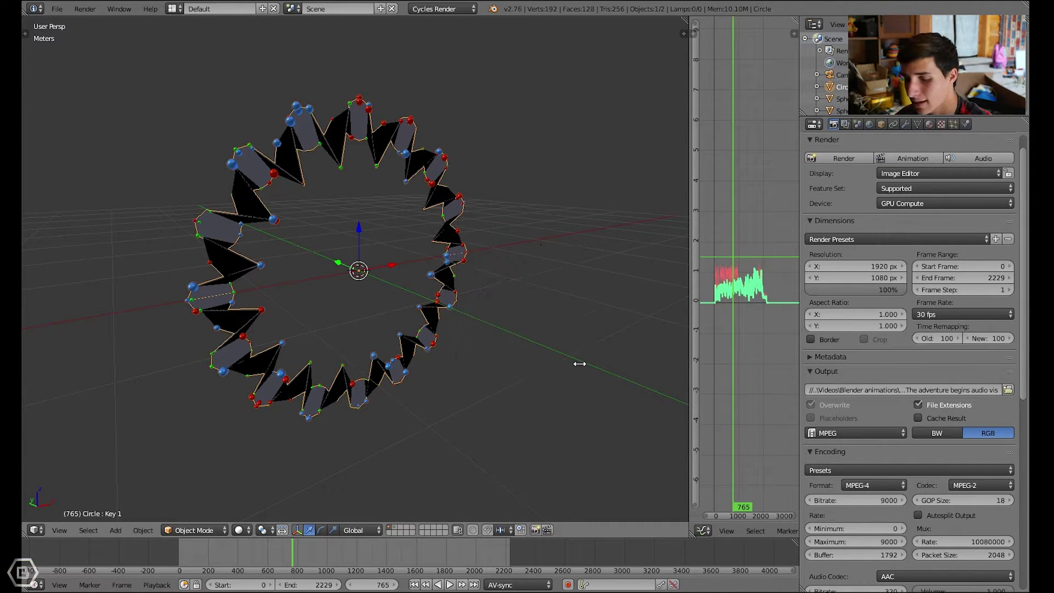
Step: Turn on Screencast Keys' Start Display in the sidebar, then orbit to a tilted view
key(n)
scroll(631, 329, down, 10)
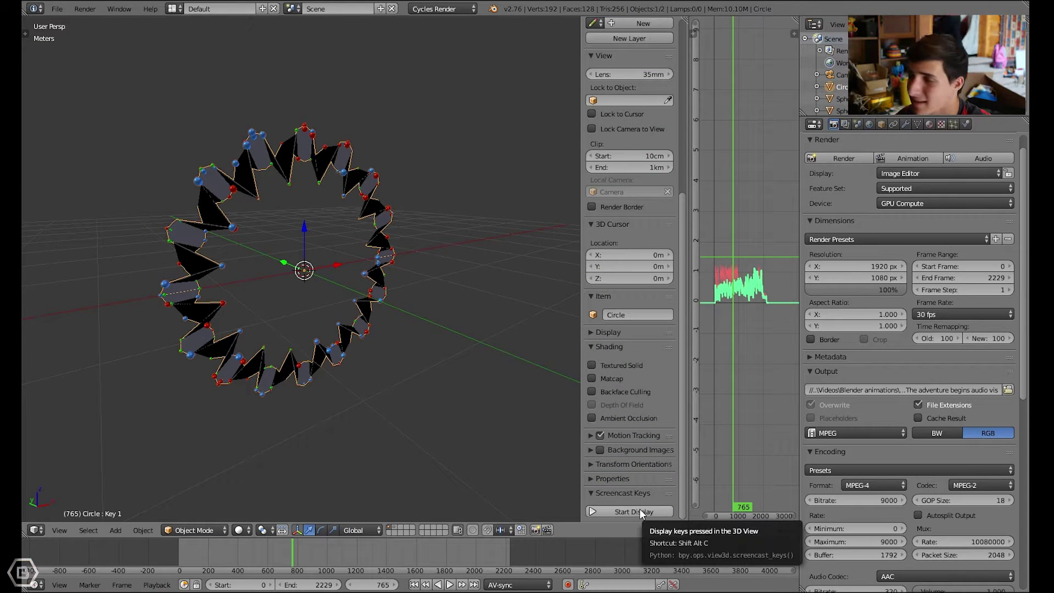
click(640, 510)
key(n)
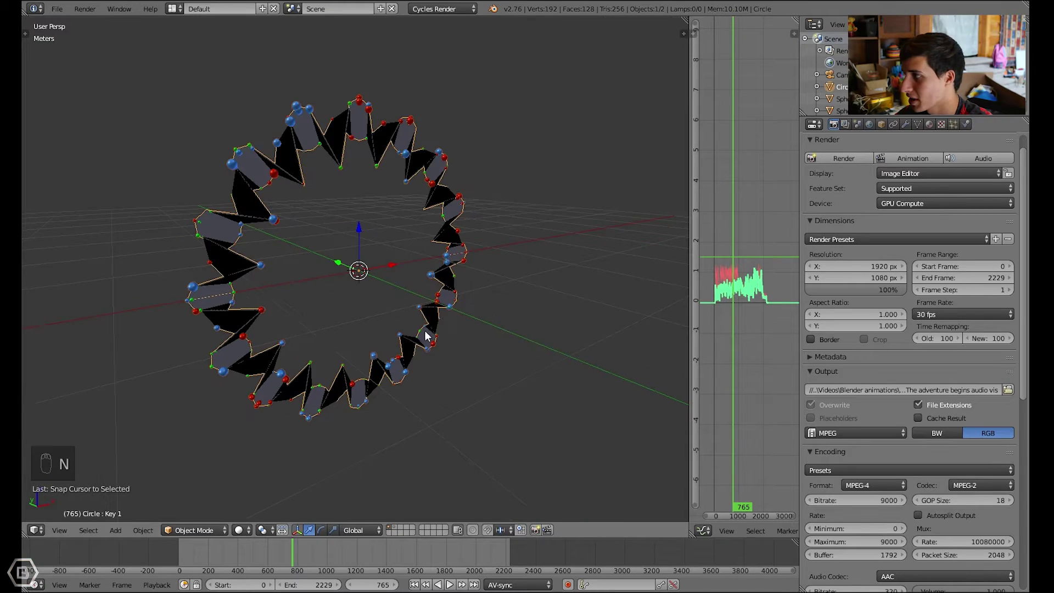
middle_drag(297, 324, 367, 306)
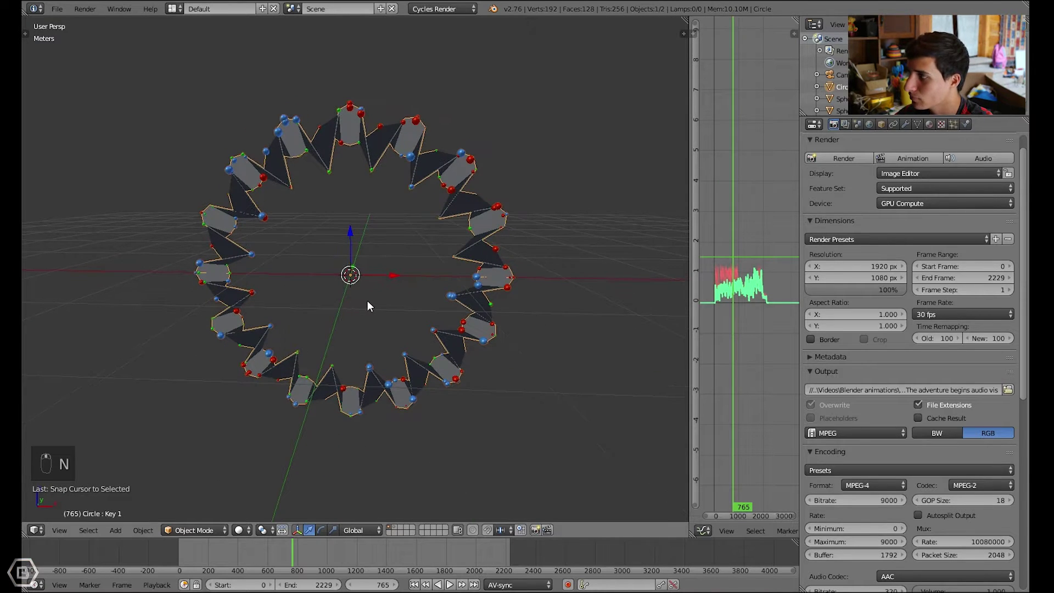
middle_drag(271, 365, 427, 286)
key(shift+a)
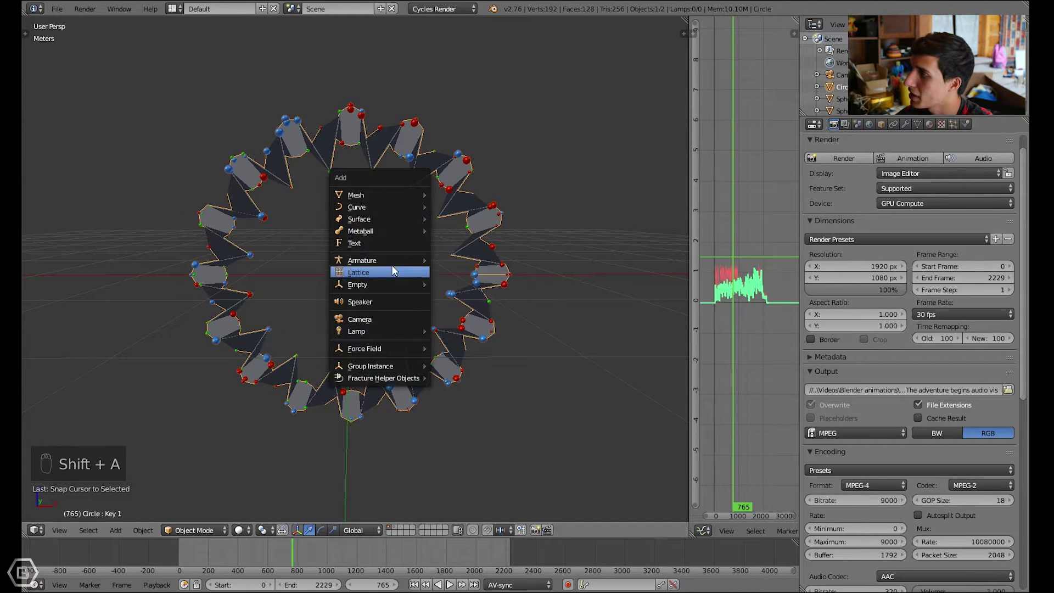
key(Escape)
middle_drag(395, 276, 479, 271)
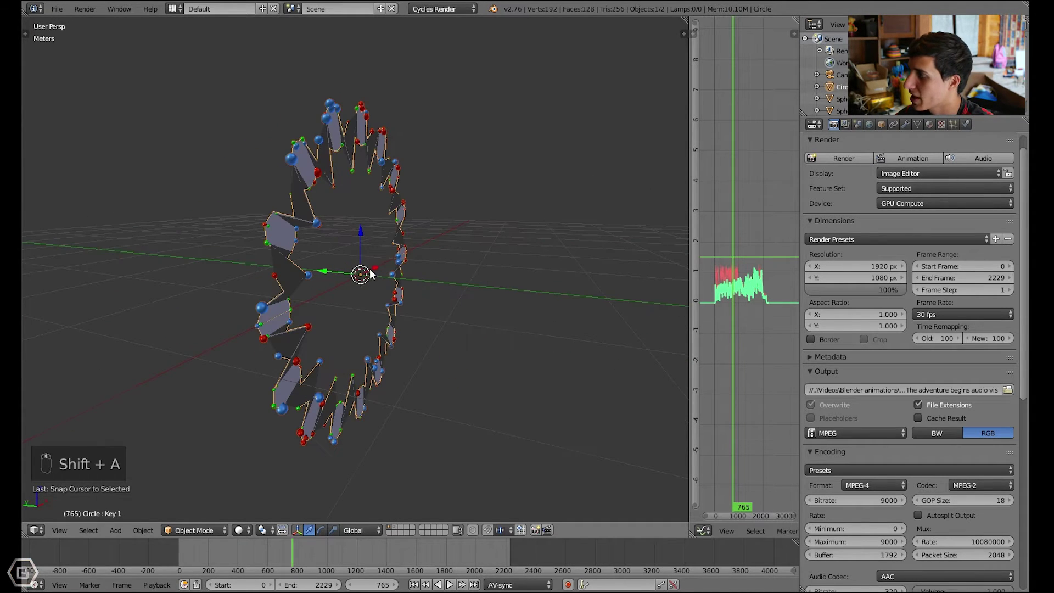
middle_drag(371, 273, 385, 305)
key(shift+a)
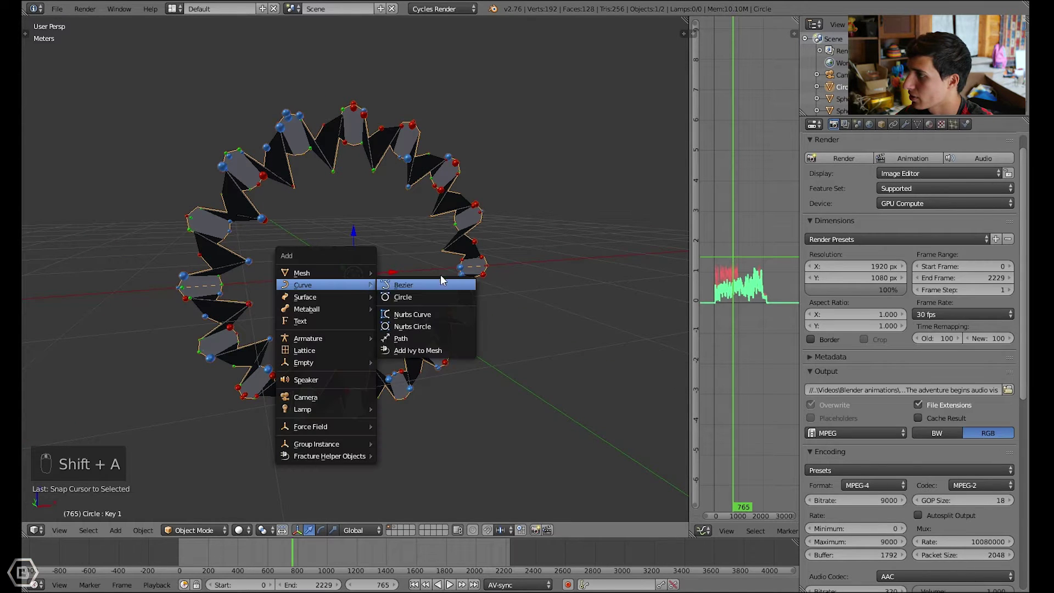
key(shift+s)
key(shift+s)
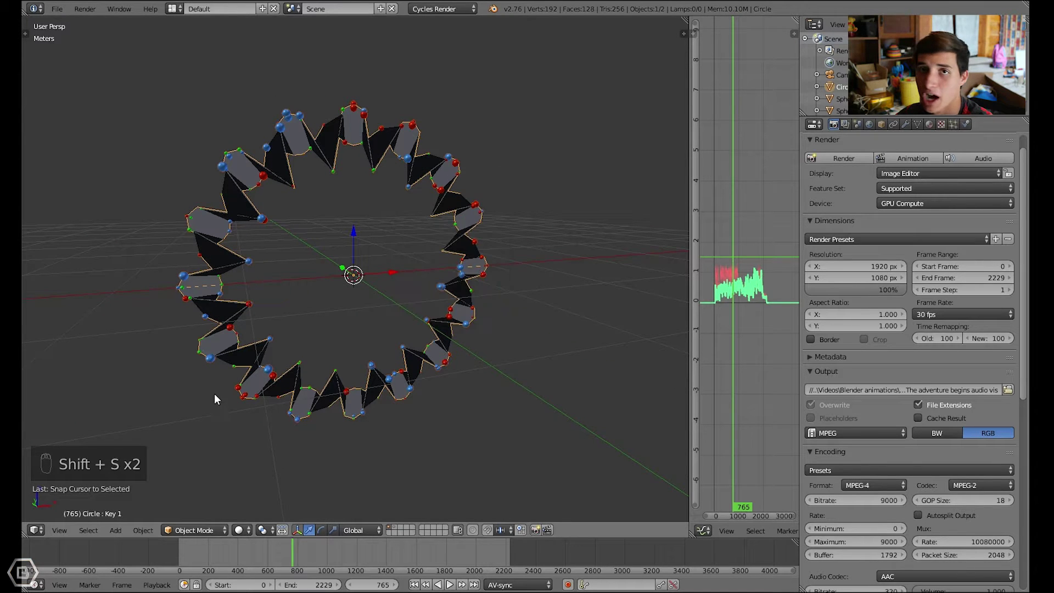
middle_drag(225, 346, 219, 344)
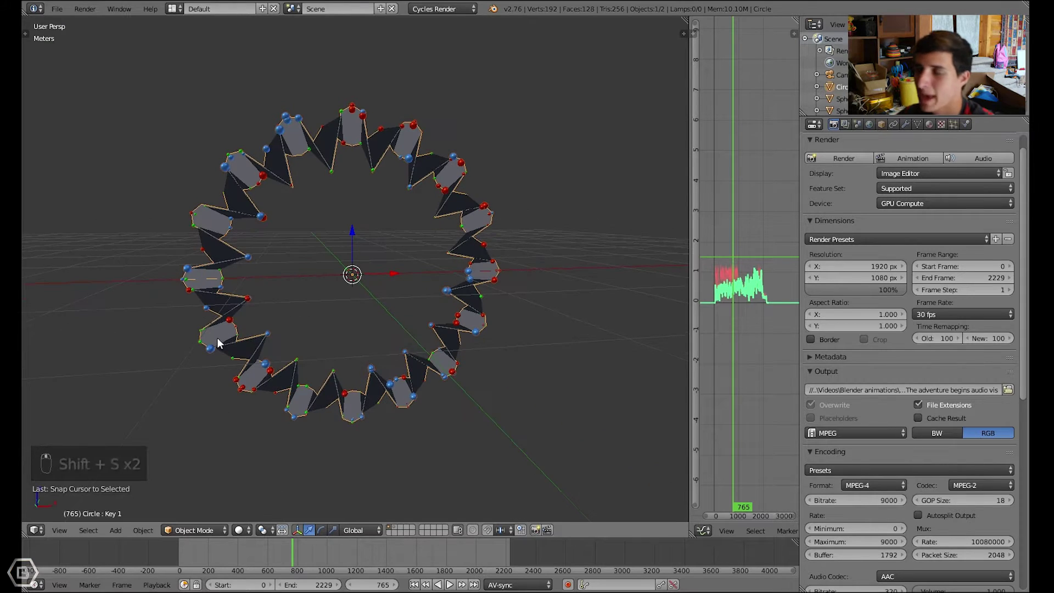
key(shift+a)
mouse_move(330, 322)
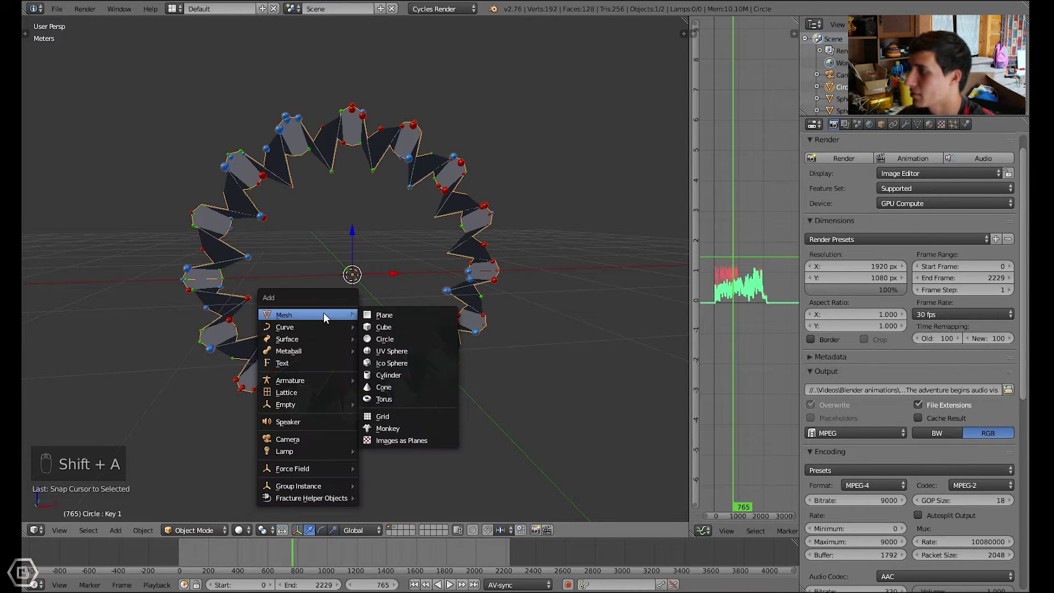
click(376, 313)
key(r)
key(x)
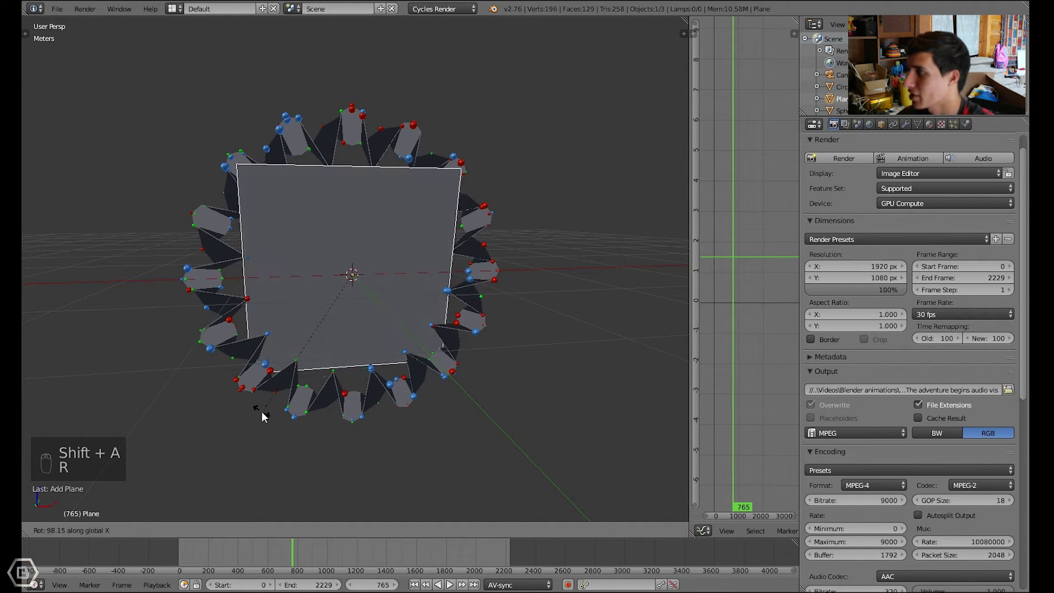
right_click(310, 400)
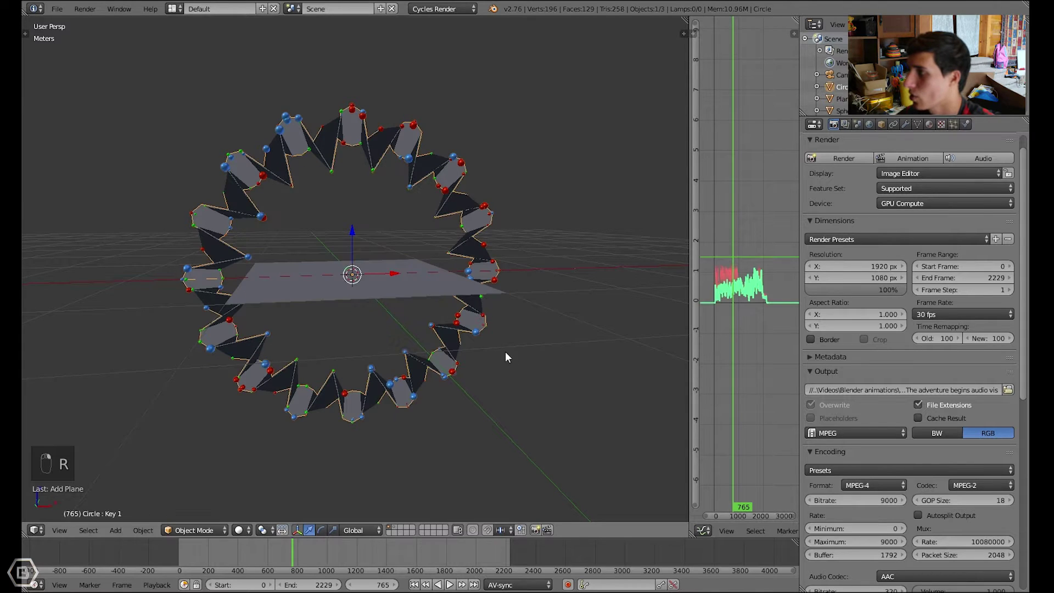
key(x)
click(509, 303)
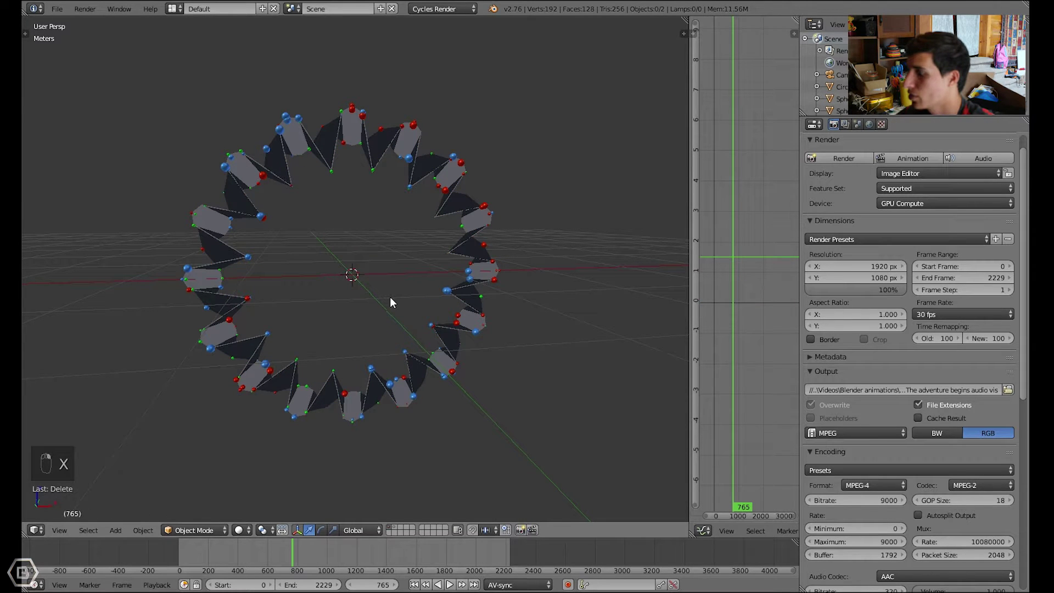
key(shift+a)
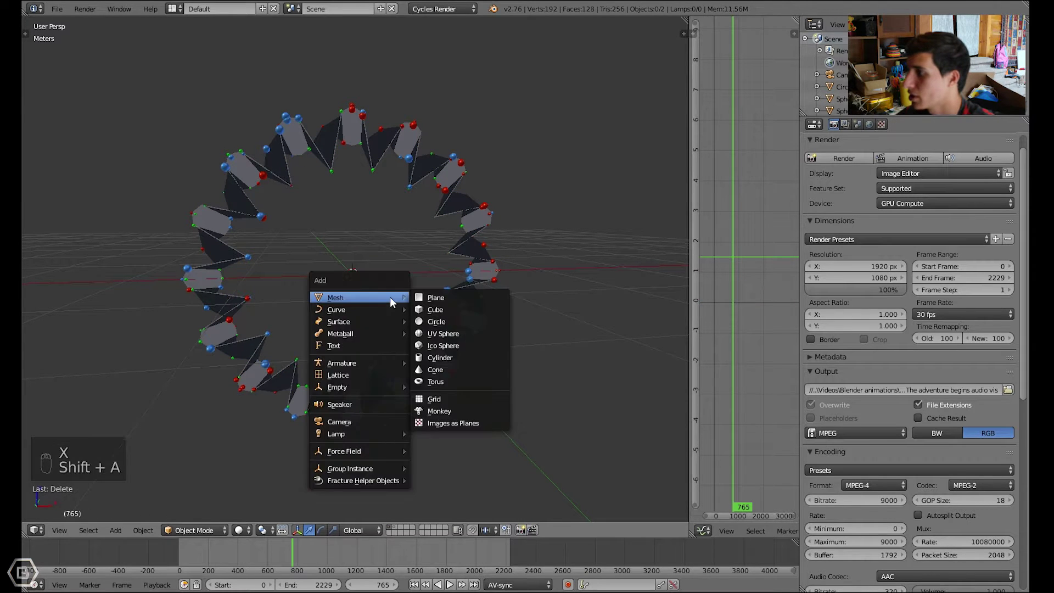
Step: Add a Text object and rotate it 90° about X to stand upright
click(357, 347)
text(rx)
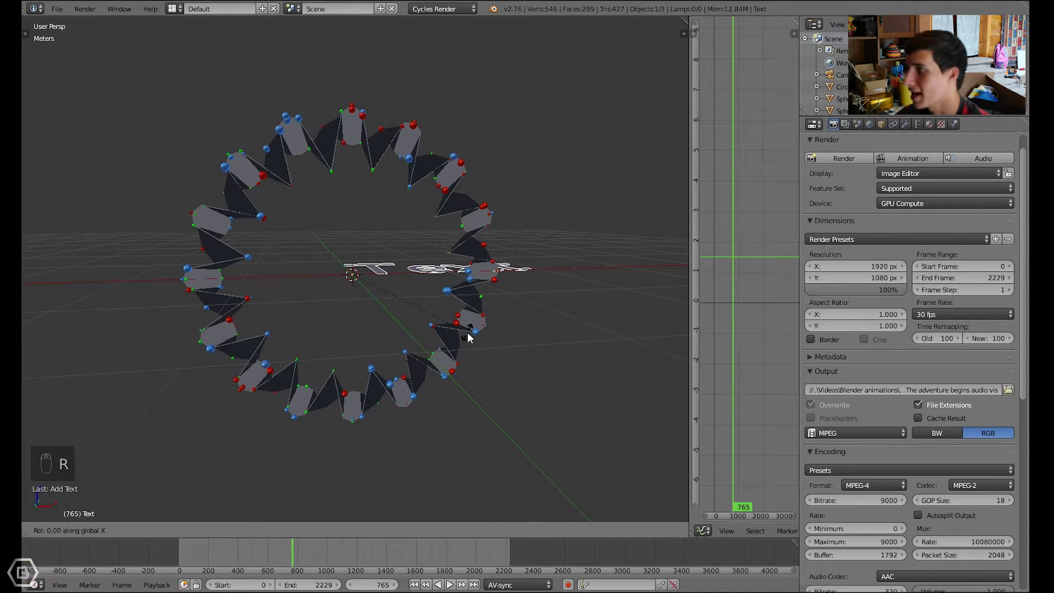
text(90)
key(Return)
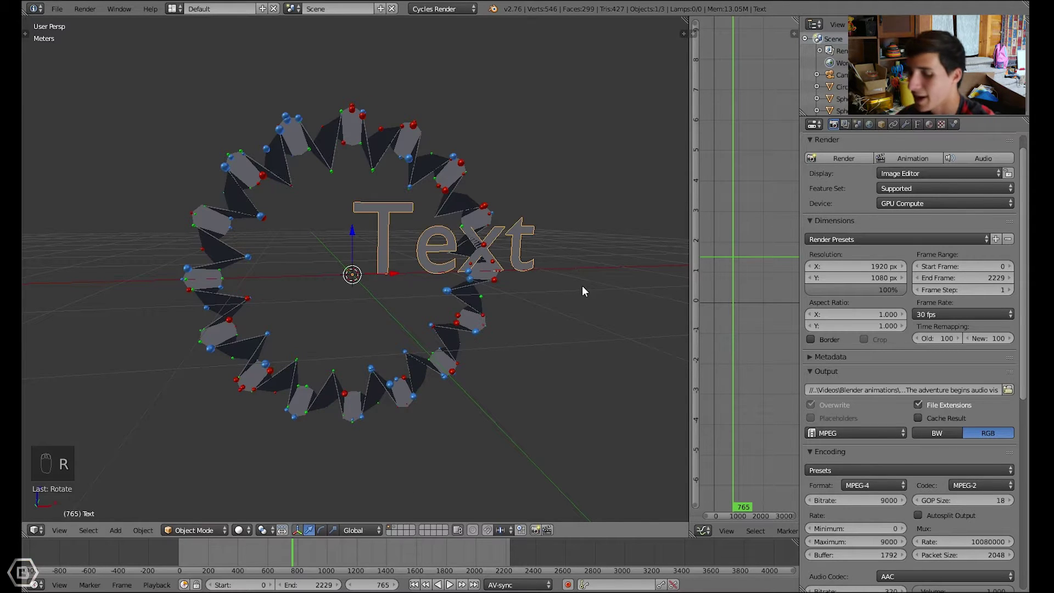
Step: Move the text along X and Z to centre it inside the ring
key(g)
key(x)
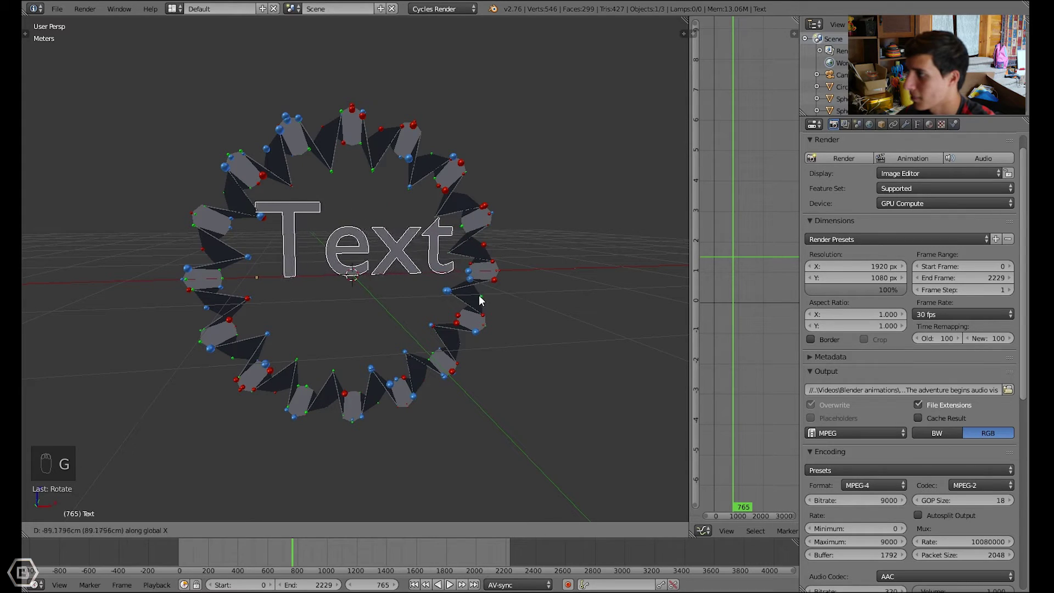
click(477, 299)
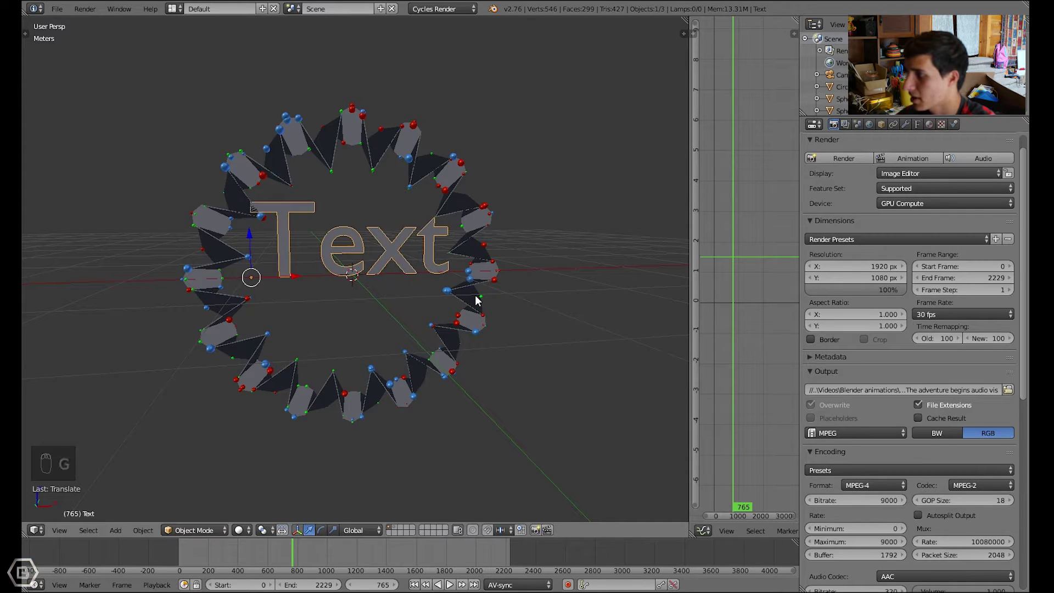
key(g)
key(z)
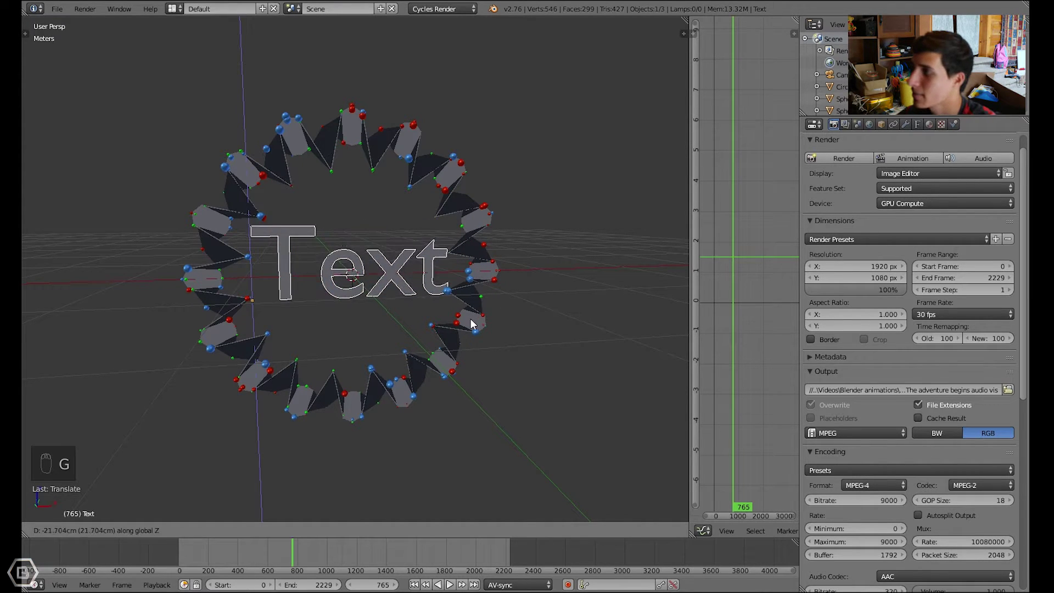
click(470, 327)
key(g)
key(x)
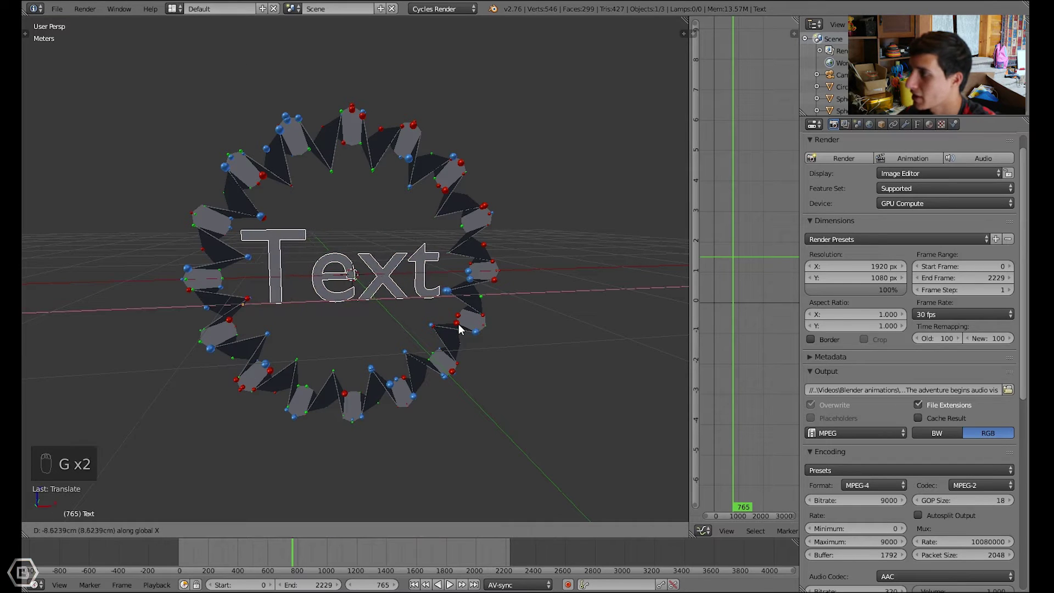
click(455, 329)
key(Tab)
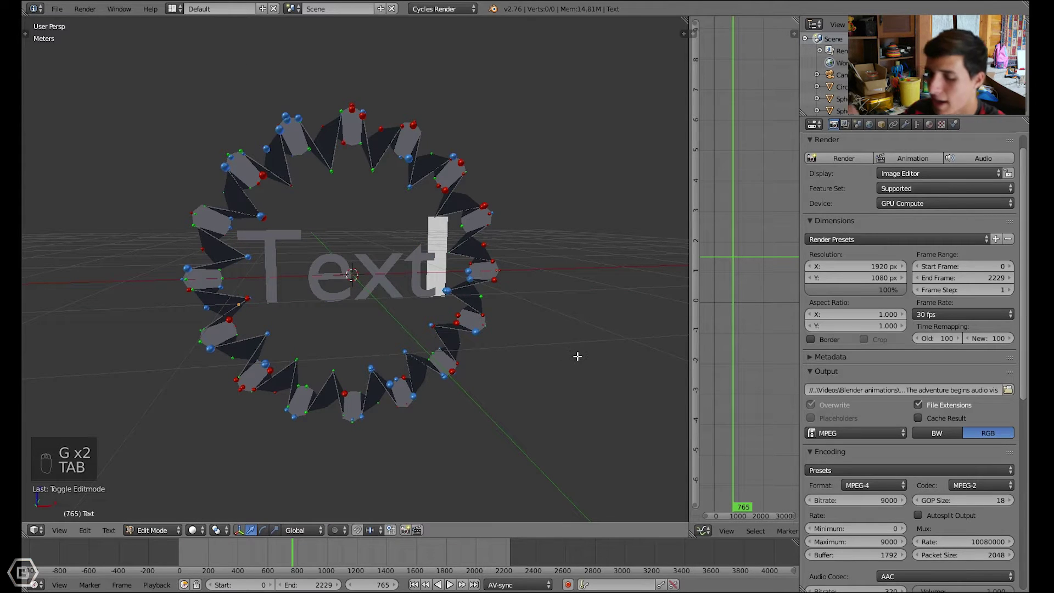
Step: Replace the placeholder 'Text' with 'BSHEP' and return to object mode
key(BackSpace)
key(BackSpace)
key(BackSpace)
key(BackSpace)
key(BackSpace)
key(BackSpace)
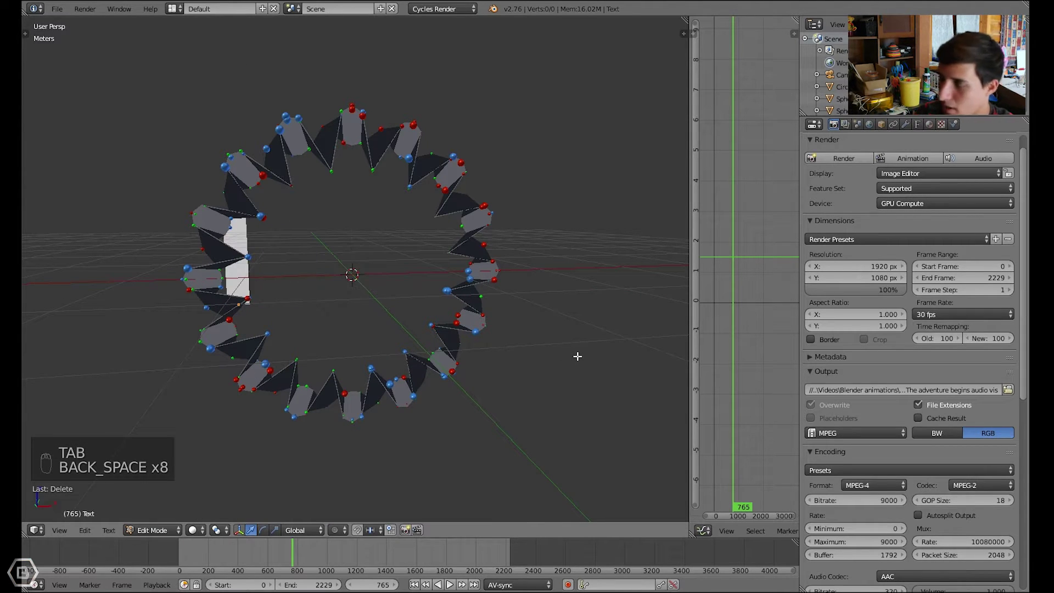
text(BSHEP)
key(Tab)
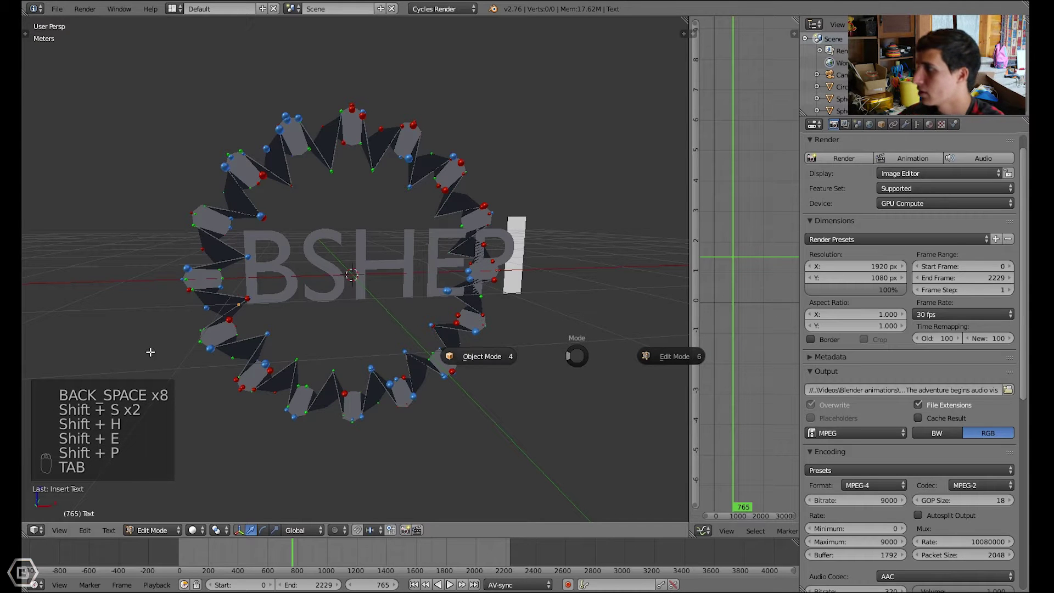
click(493, 348)
Step: Scale the BSHEP text down and move it into place
key(s)
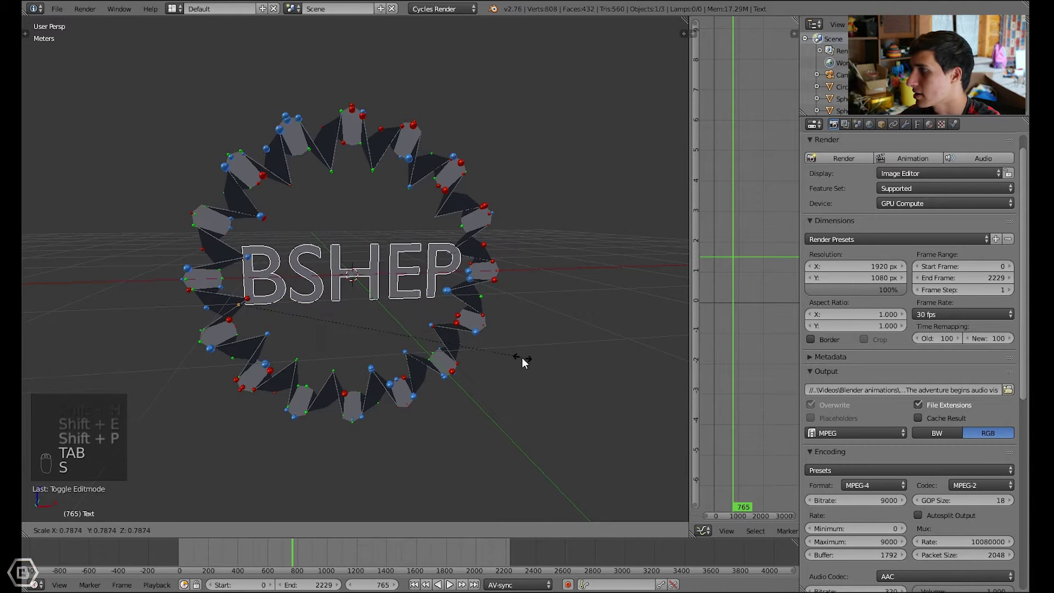
click(504, 362)
key(g)
click(500, 363)
key(g)
right_click(521, 349)
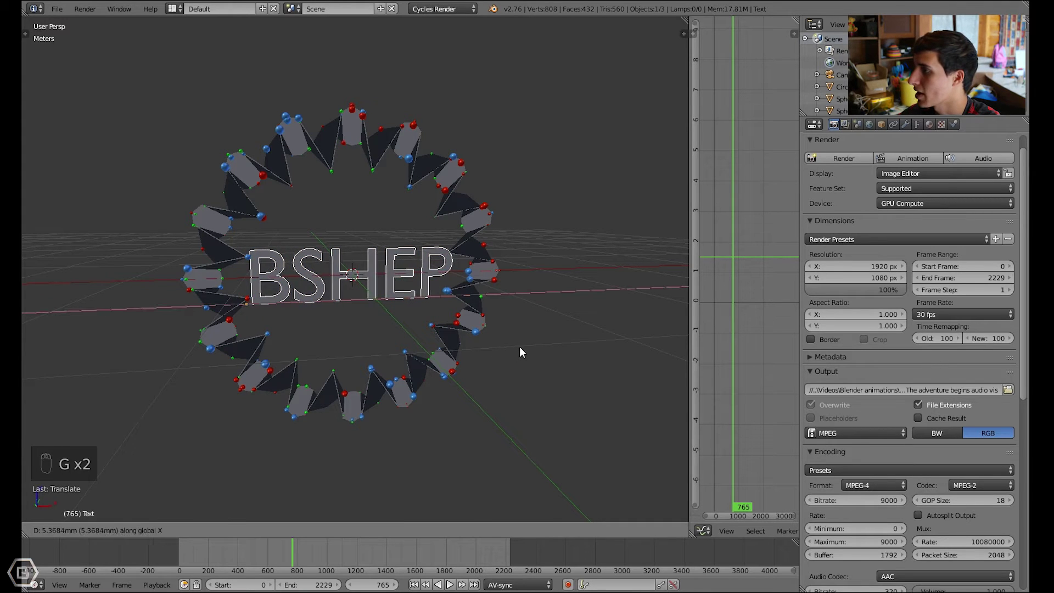
Step: Reselect the BSHEP text and nudge it to a slightly new position
key(a)
middle_drag(519, 348, 491, 343)
right_click(443, 273)
middle_drag(442, 273, 436, 304)
key(g)
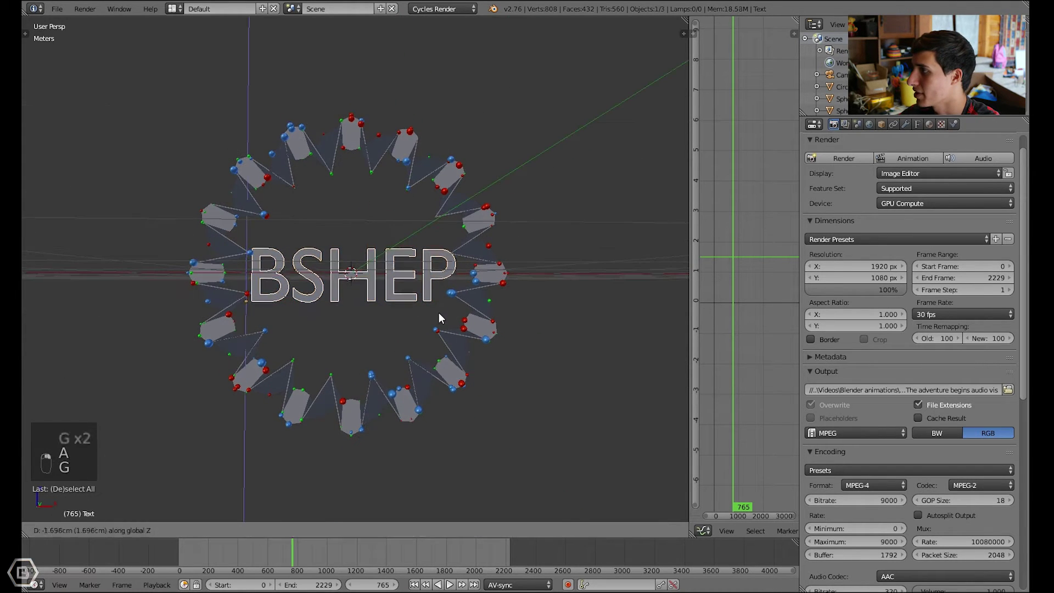
click(439, 312)
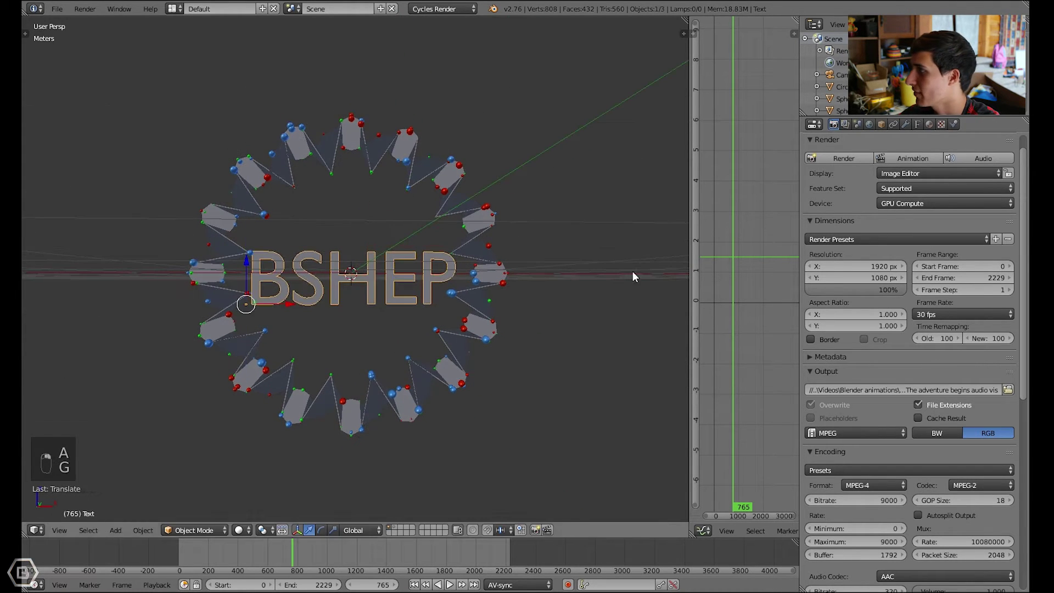
Step: Show the BSHEP text's Object Data settings in a wider Properties panel and orbit around
click(918, 126)
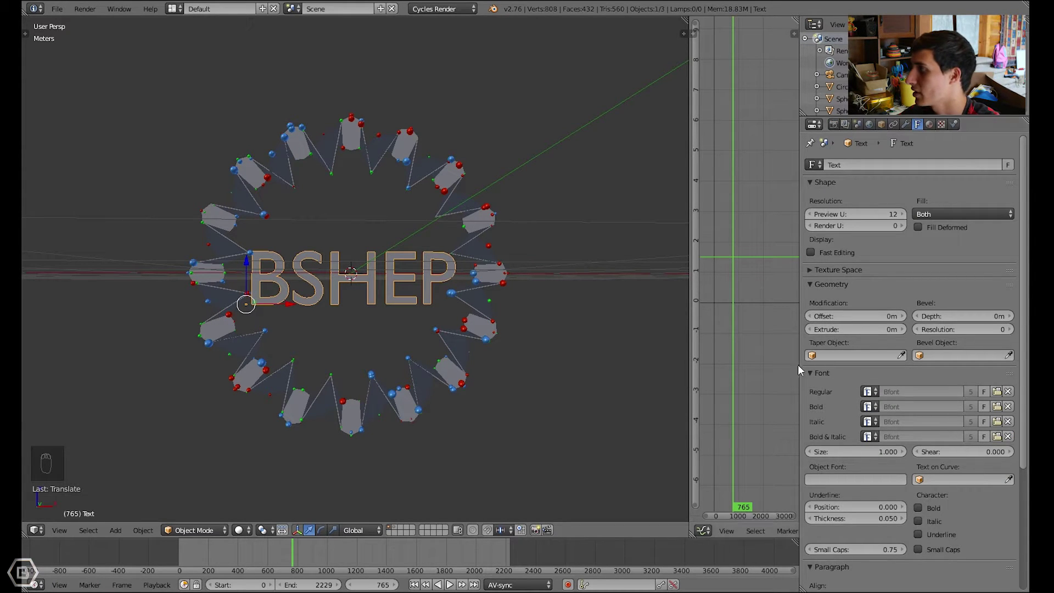
drag(799, 365, 786, 364)
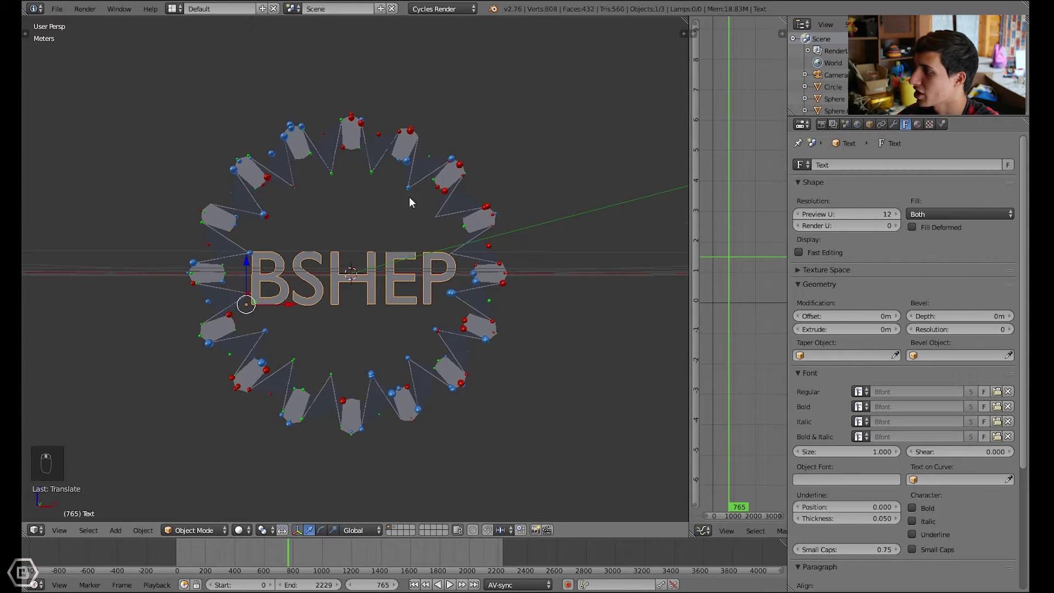
scroll(388, 305, up, 3)
scroll(390, 311, down, 2)
middle_drag(403, 318, 331, 258)
middle_drag(631, 236, 412, 278)
Step: Delete the BSHEP text and start File > Import > Images as Planes
key(x)
click(463, 240)
click(57, 9)
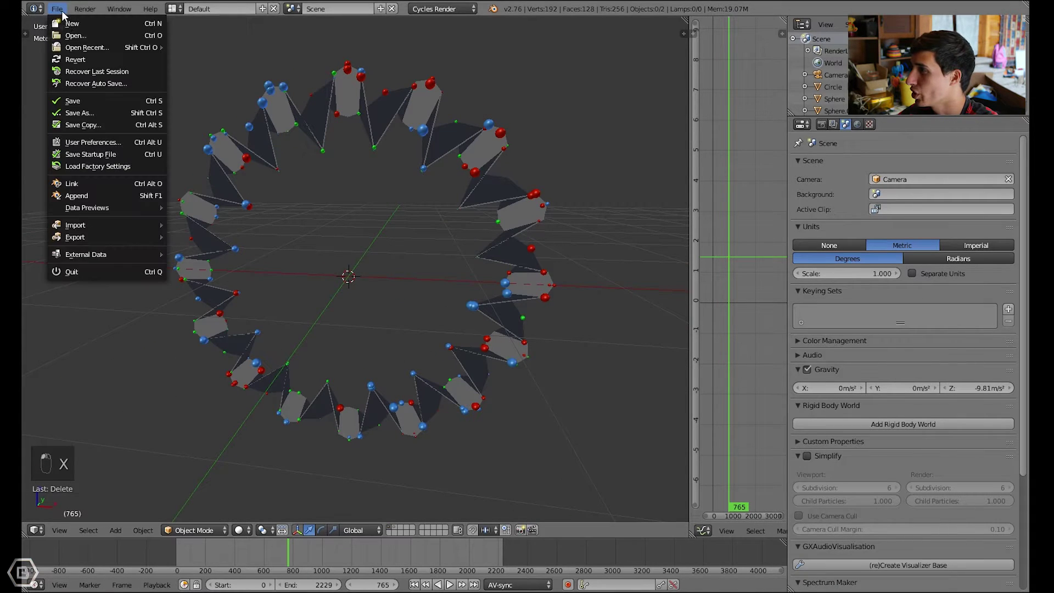
mouse_move(110, 220)
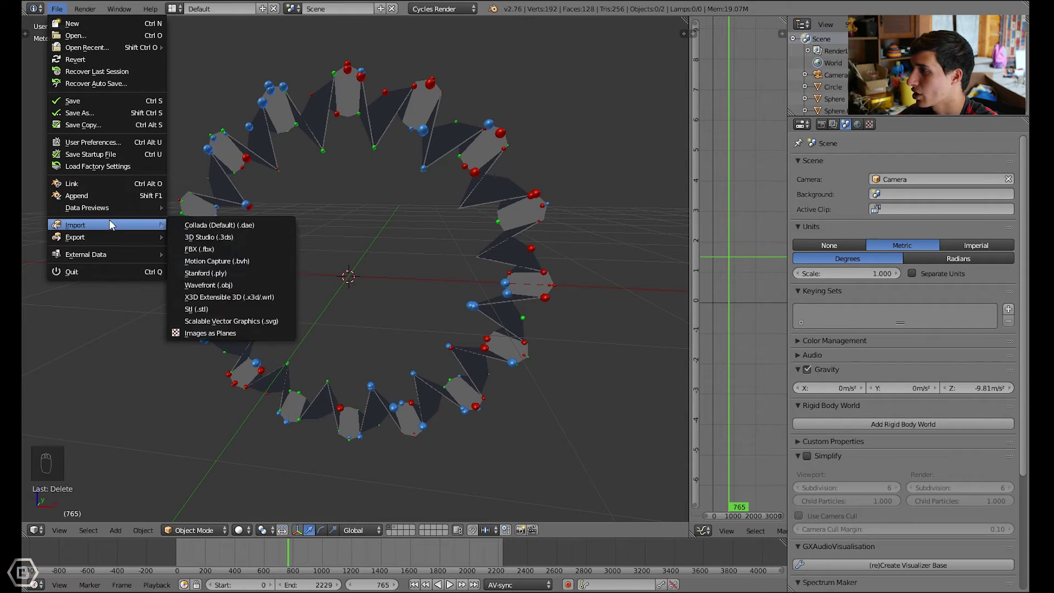
click(57, 8)
mouse_move(116, 225)
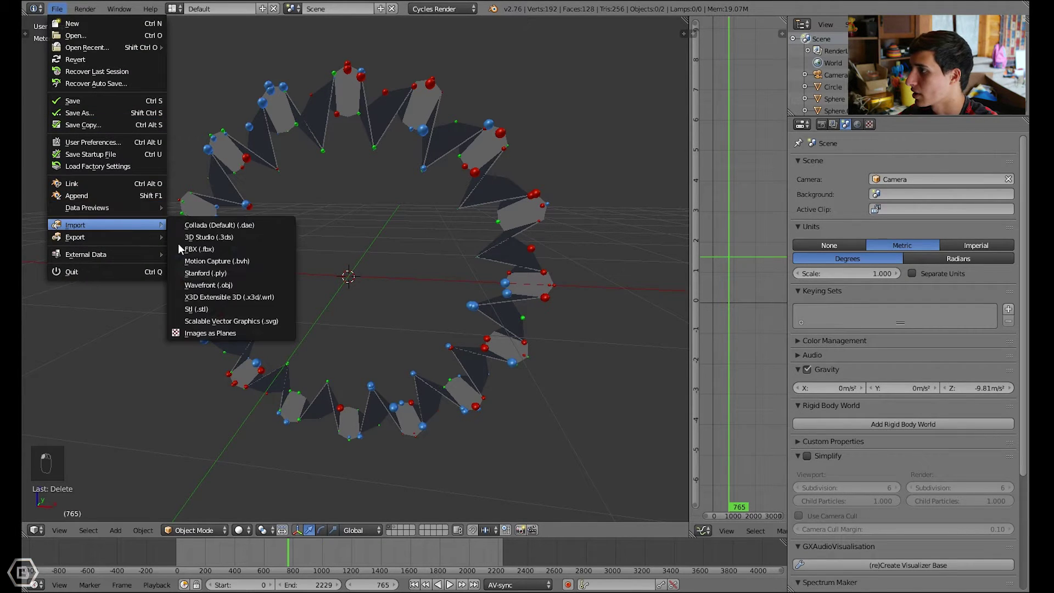
click(244, 332)
Step: Show files as thumbnails sorted by date and browse the Pictures locations
click(224, 25)
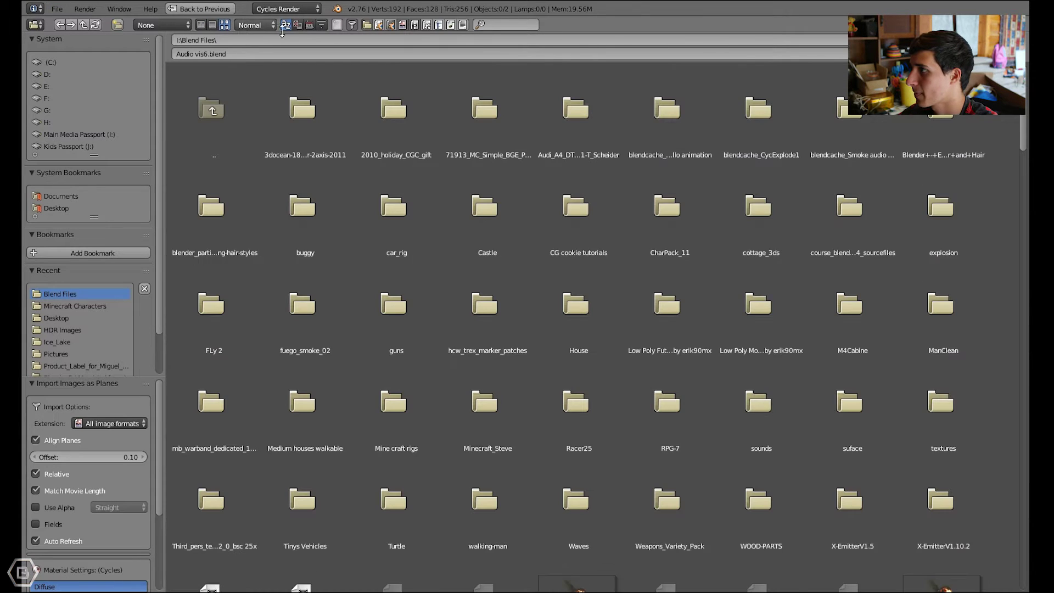
click(310, 25)
scroll(423, 457, down, 3)
scroll(68, 310, down, 2)
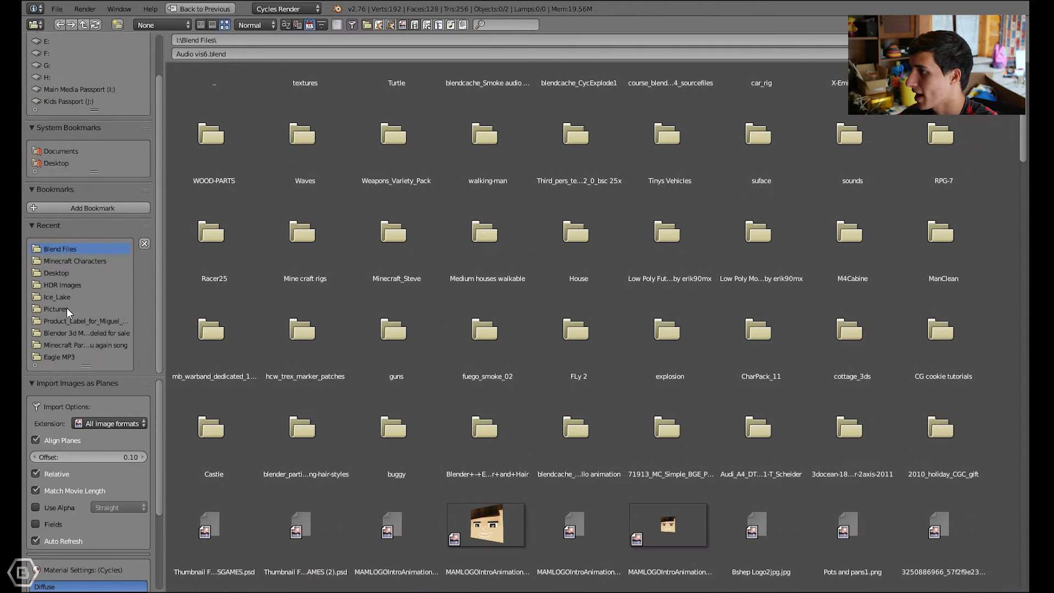
click(65, 308)
click(55, 283)
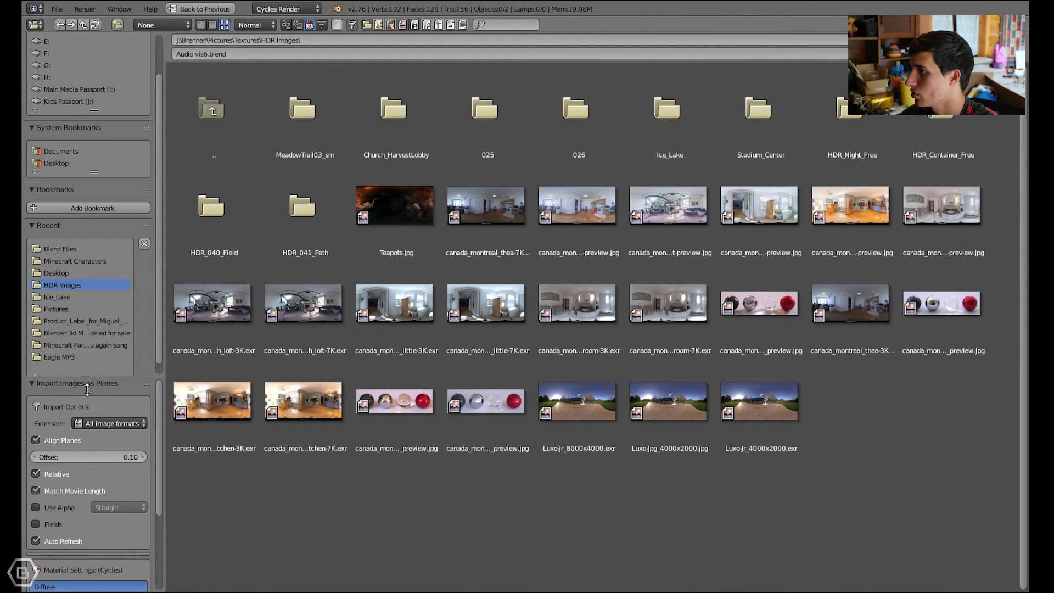
scroll(129, 362, down, 2)
scroll(98, 115, up, 4)
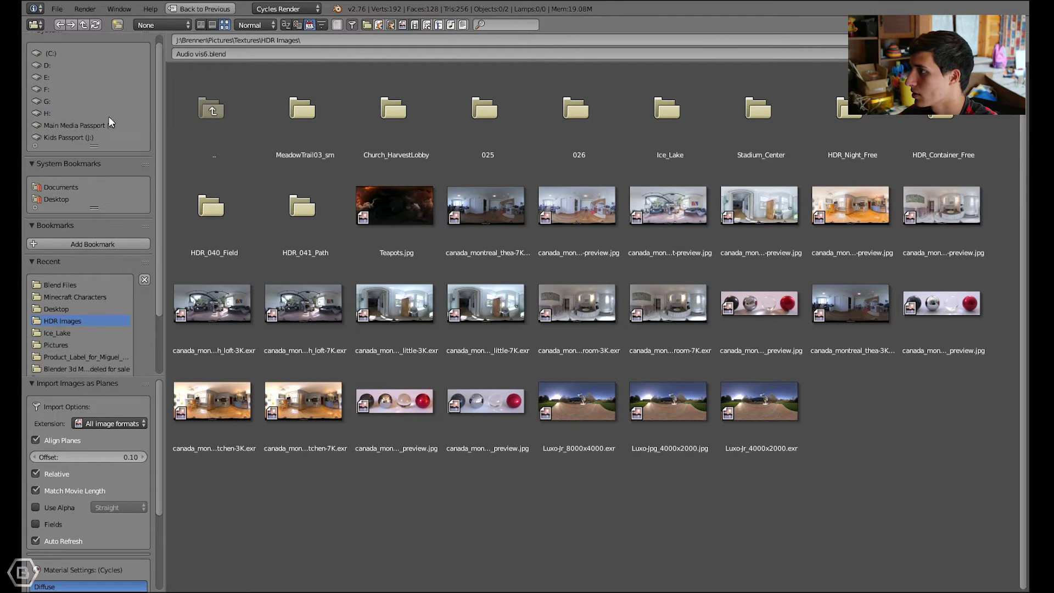
Step: From the Kids Passport drive's Pictures\Textures folder, import the classic clock-face PNG
click(47, 124)
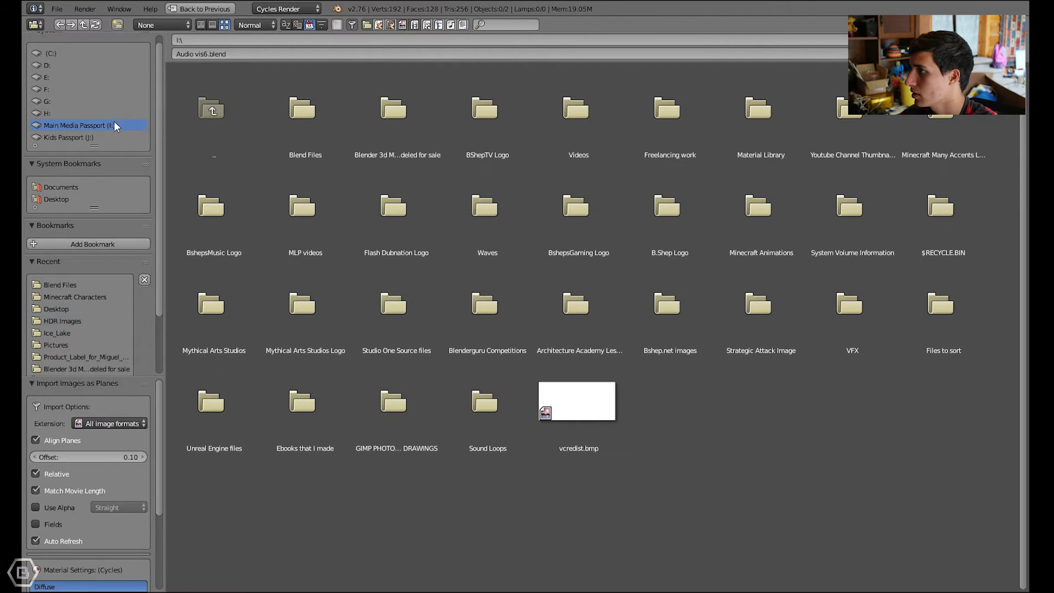
click(84, 138)
click(692, 131)
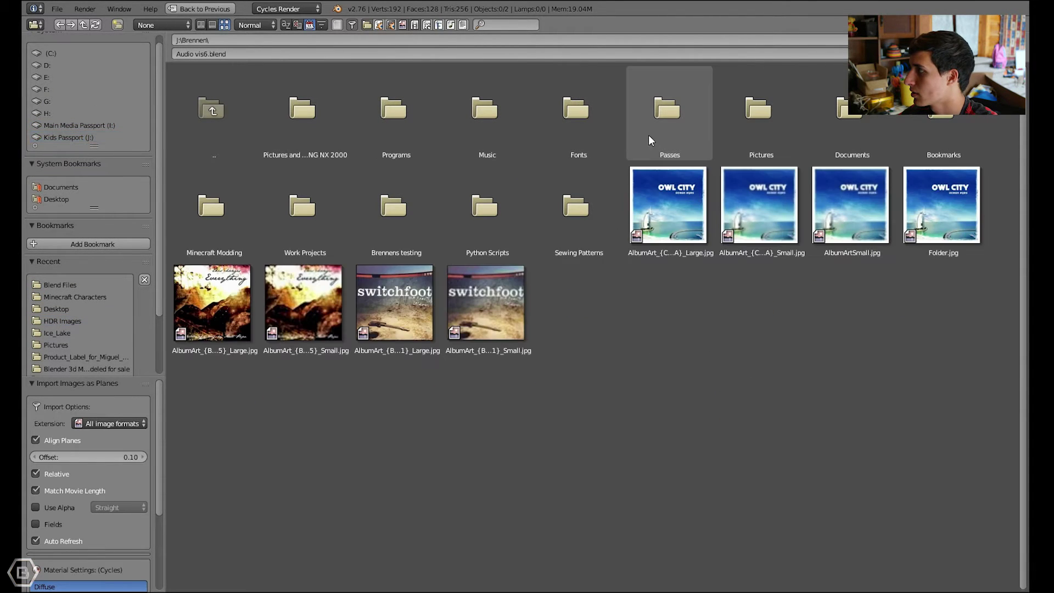
click(766, 134)
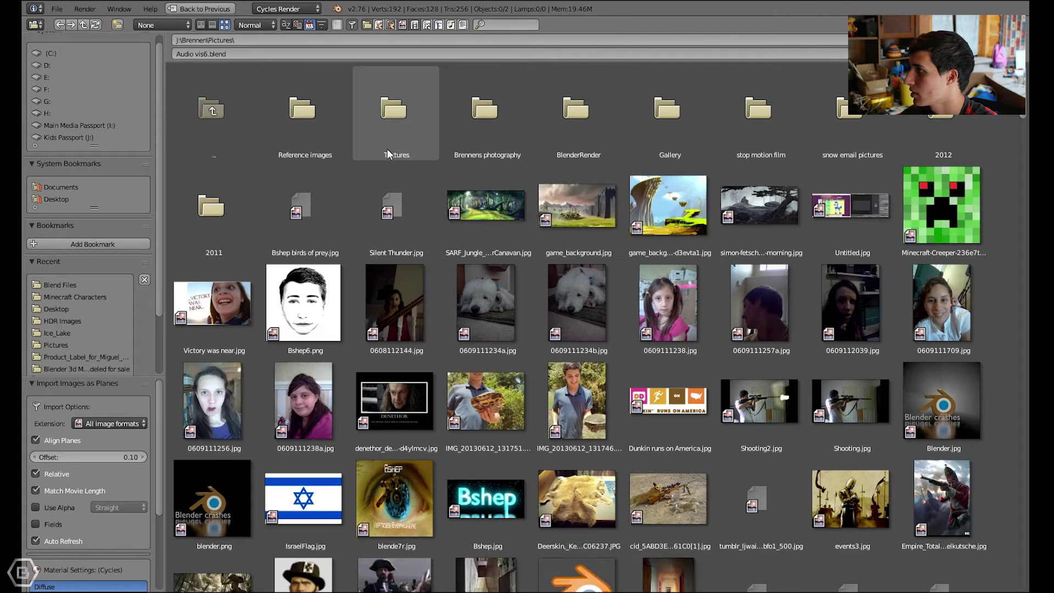
click(388, 153)
scroll(391, 310, down, 3)
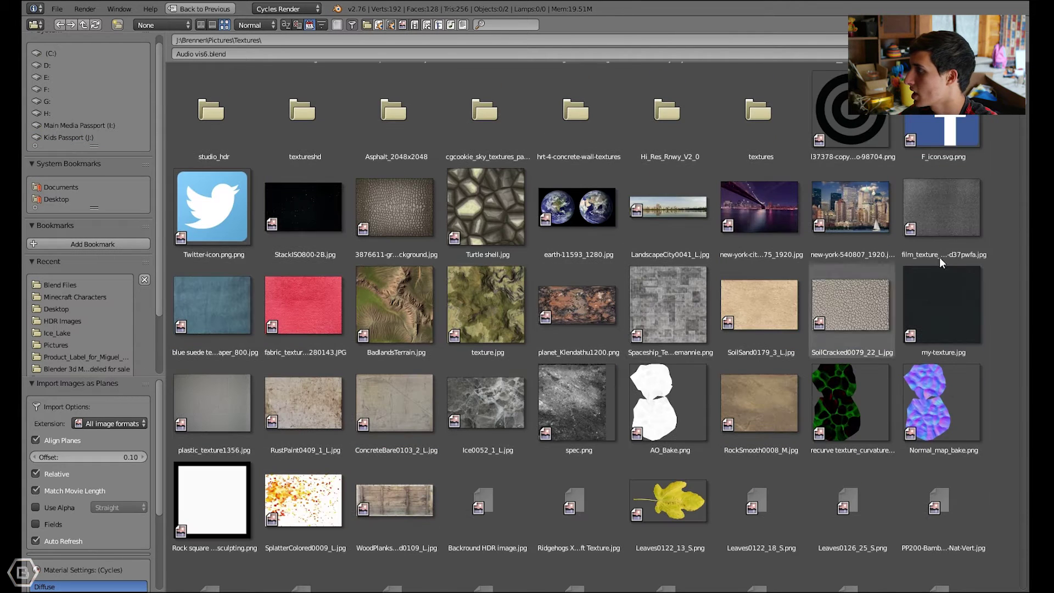
scroll(828, 291, down, 9)
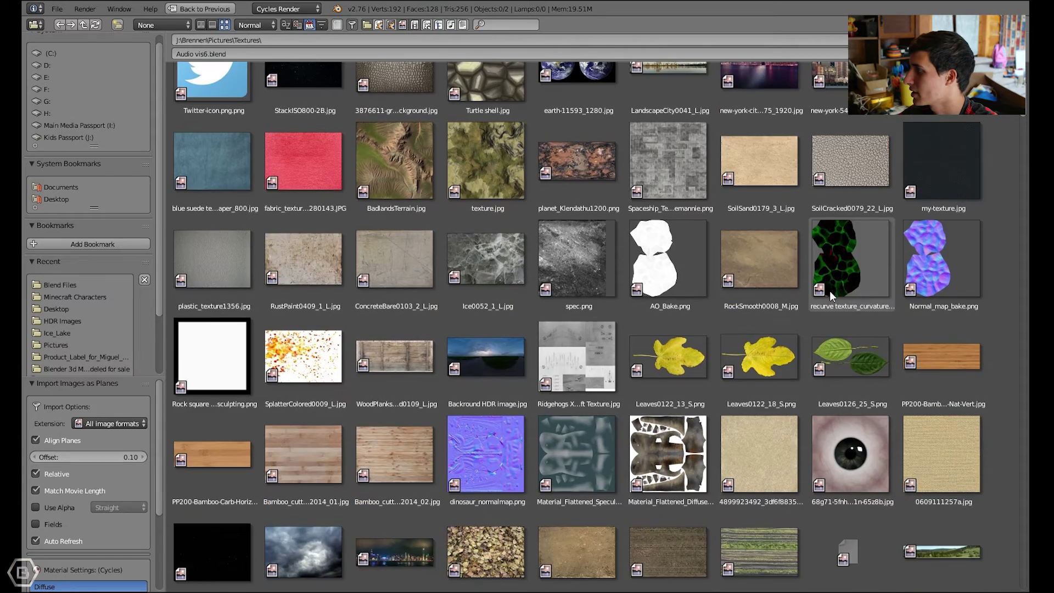
scroll(838, 338, down, 5)
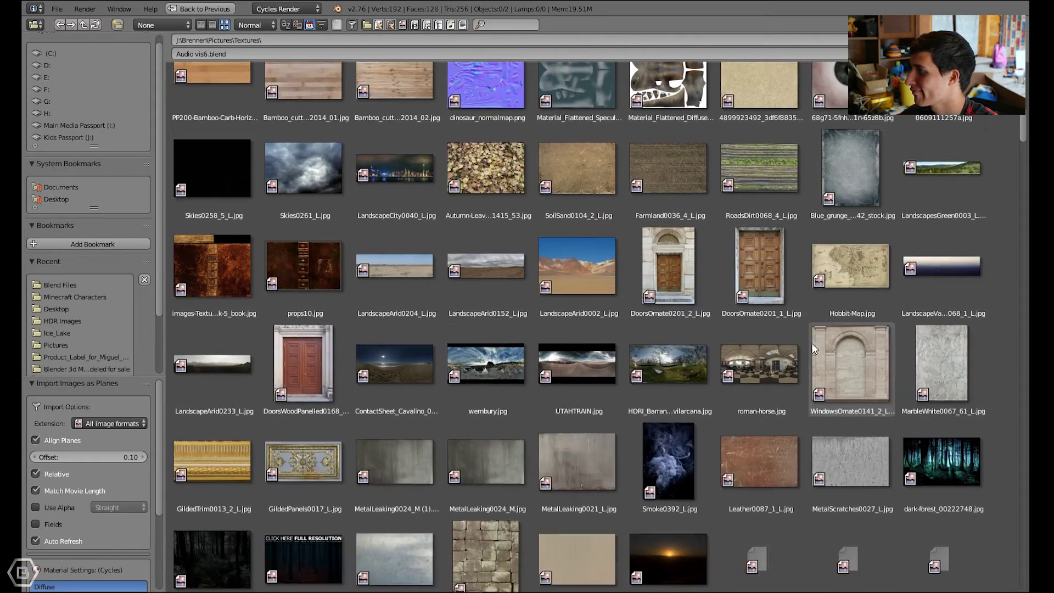
scroll(796, 357, down, 2)
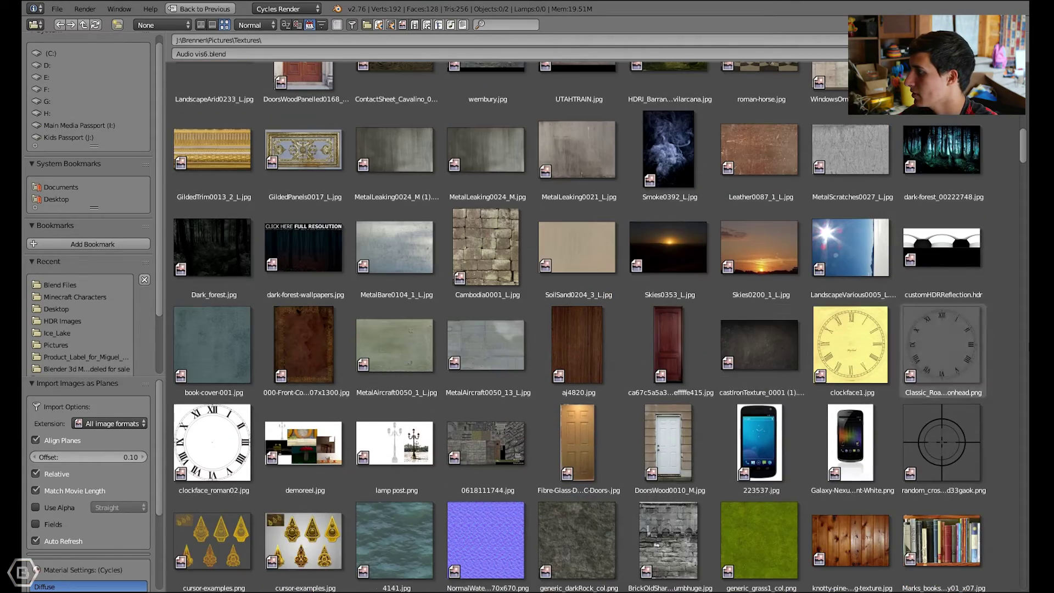
click(944, 349)
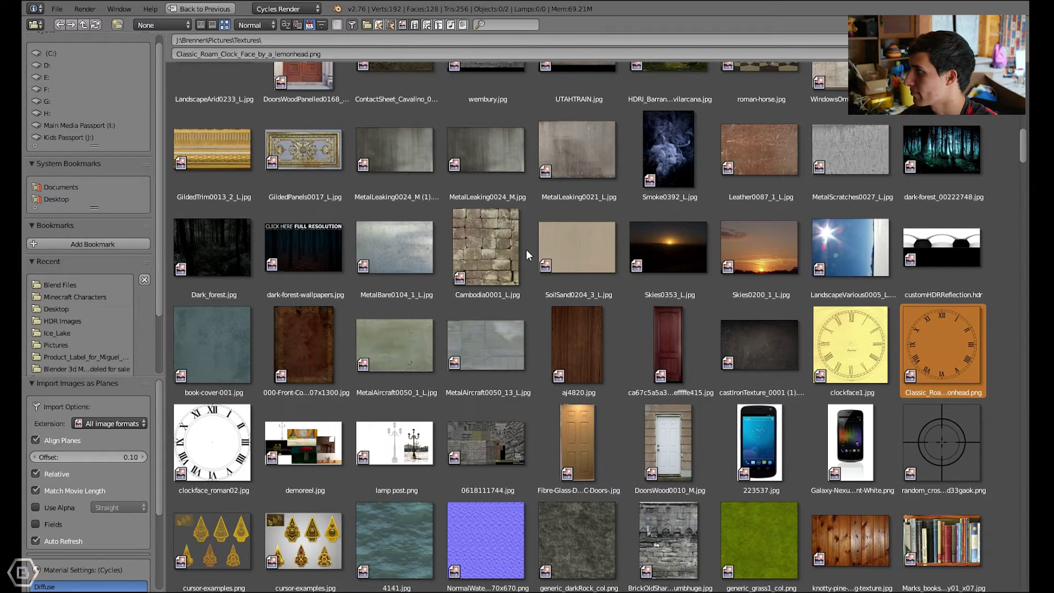
key(Return)
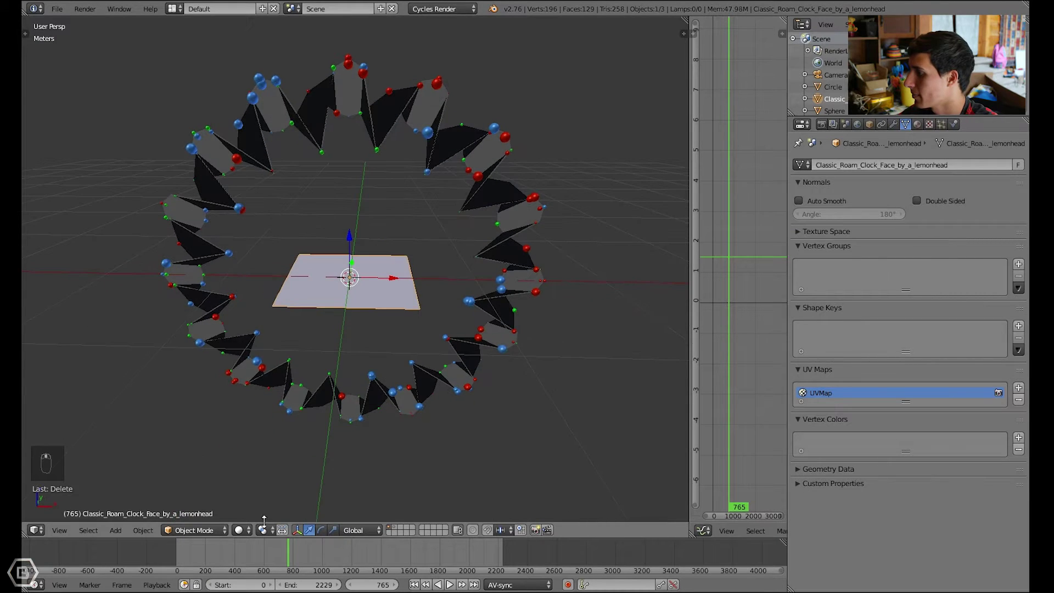
Step: Preview the clock plane in Material and Rendered shading, return to Solid, and delete it
click(239, 531)
click(285, 462)
scroll(303, 450, up, 4)
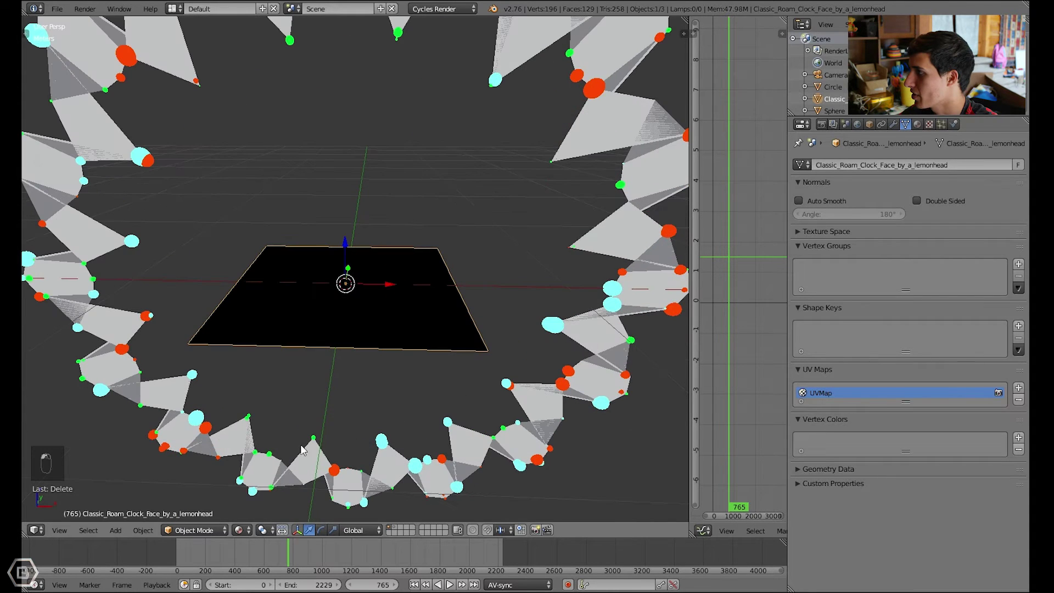
click(250, 534)
key(shift+z)
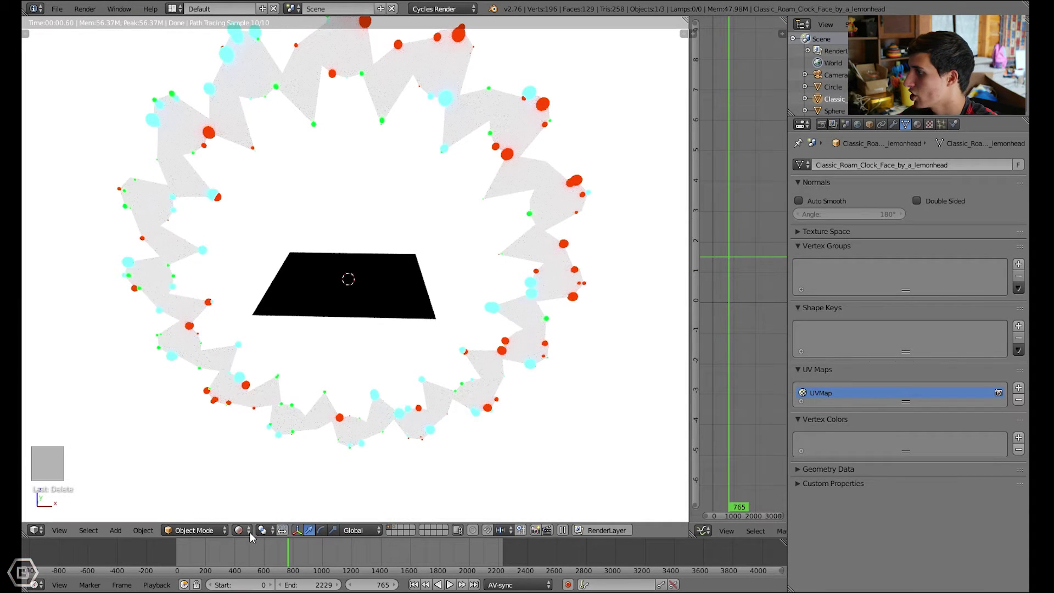
click(249, 532)
click(271, 483)
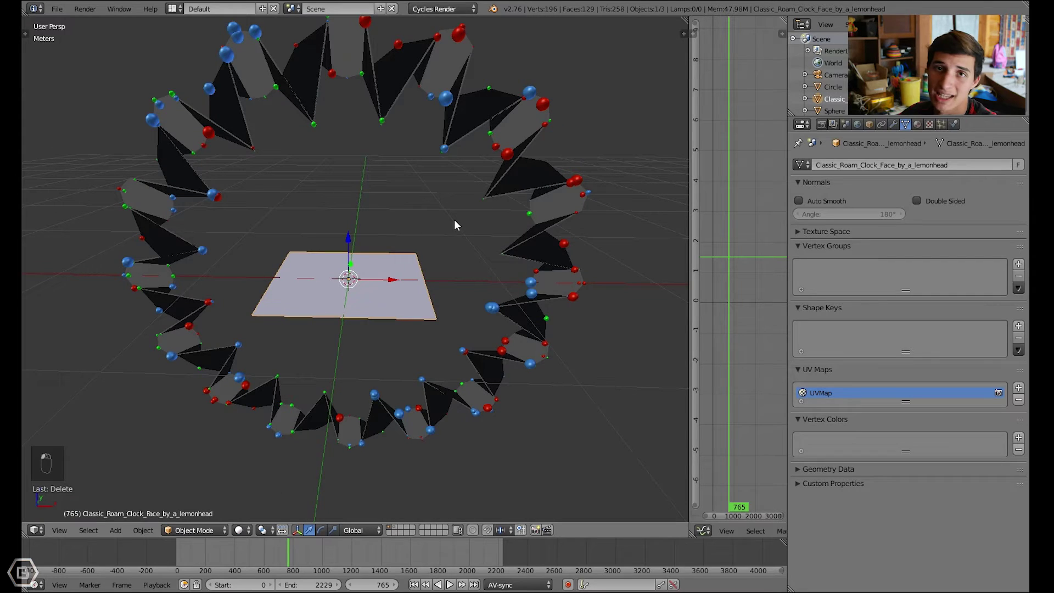
key(Delete)
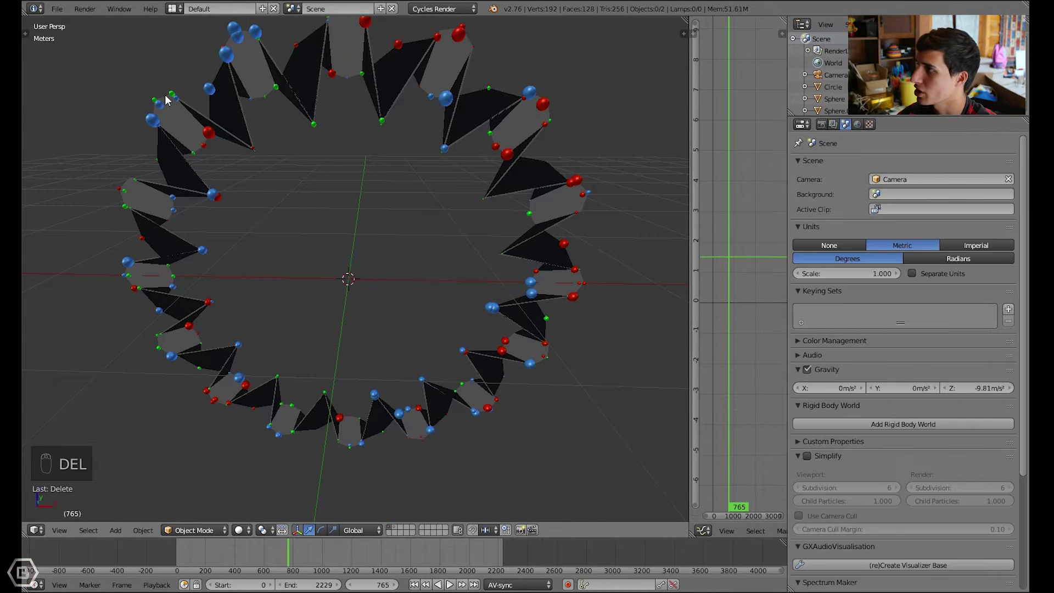
click(57, 8)
Step: Reopen Images as Planes, sort by date and select Classic_Roam_Clock_Face_by_a_lemonhead
click(55, 9)
click(49, 9)
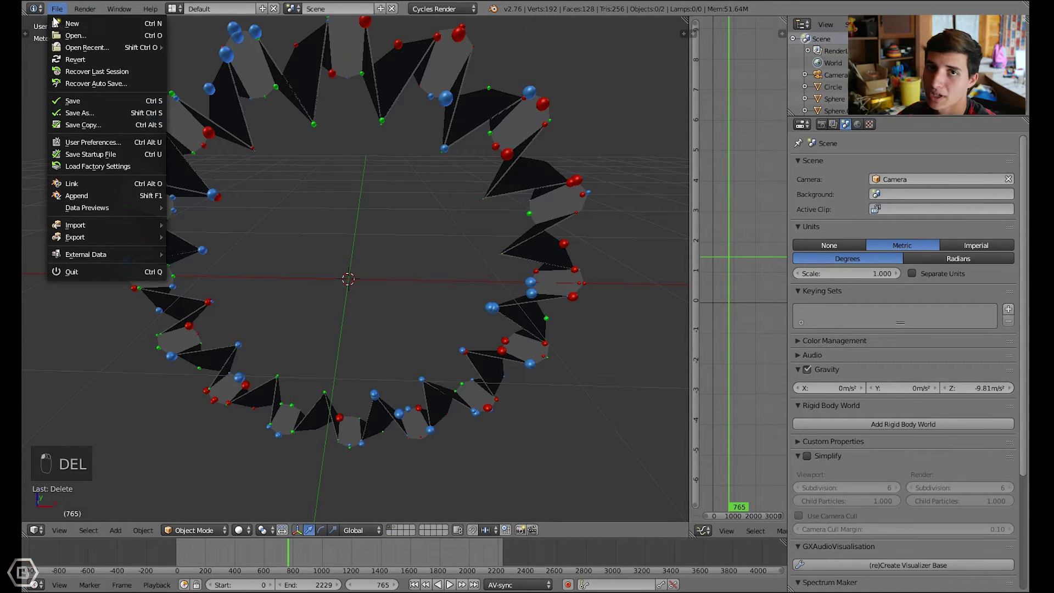
mouse_move(138, 230)
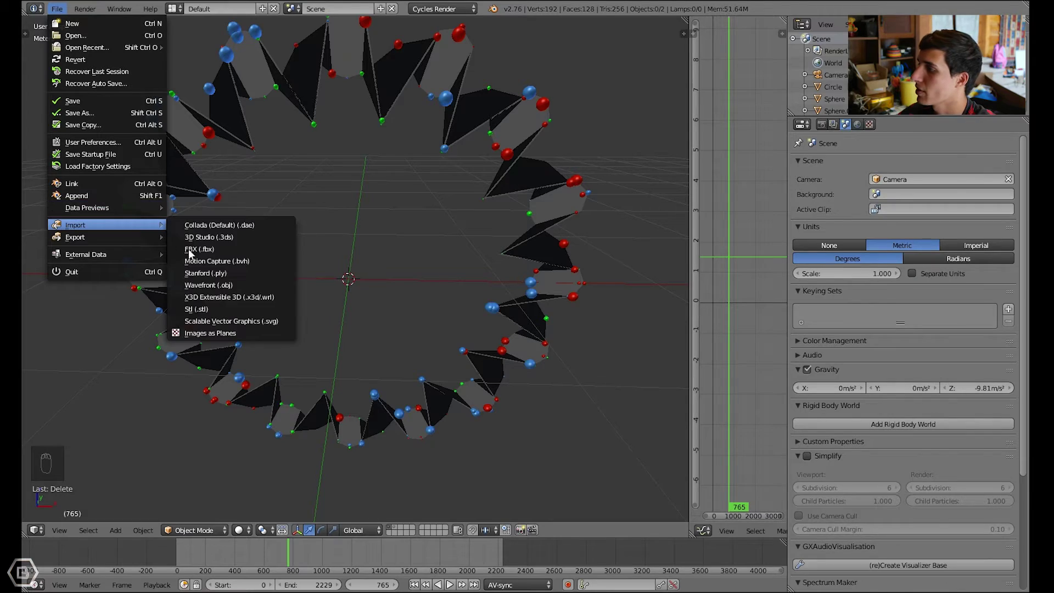
click(225, 332)
scroll(764, 346, down, 10)
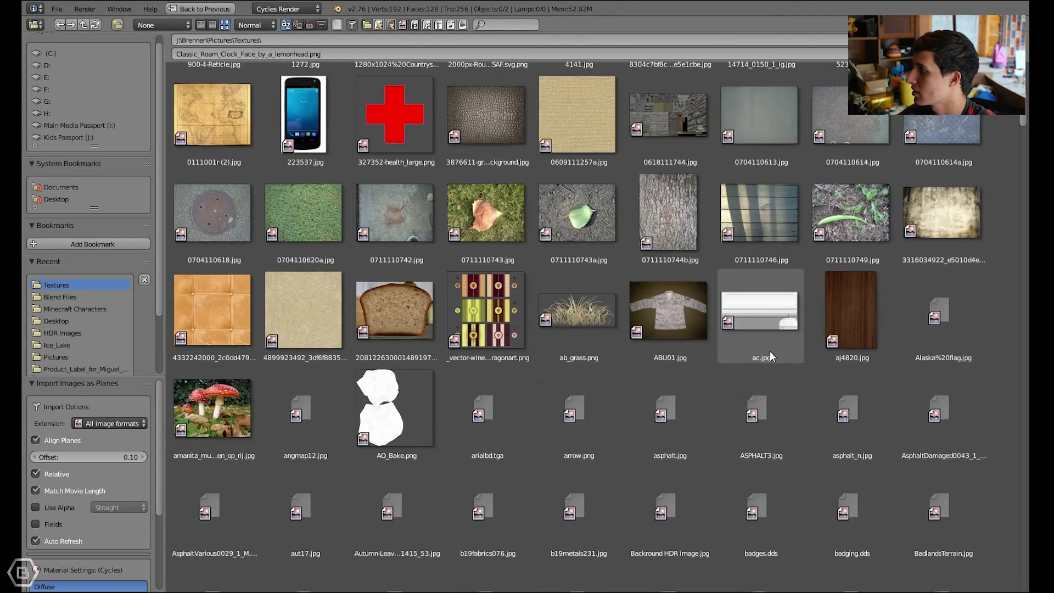
scroll(769, 356, down, 8)
scroll(900, 347, down, 6)
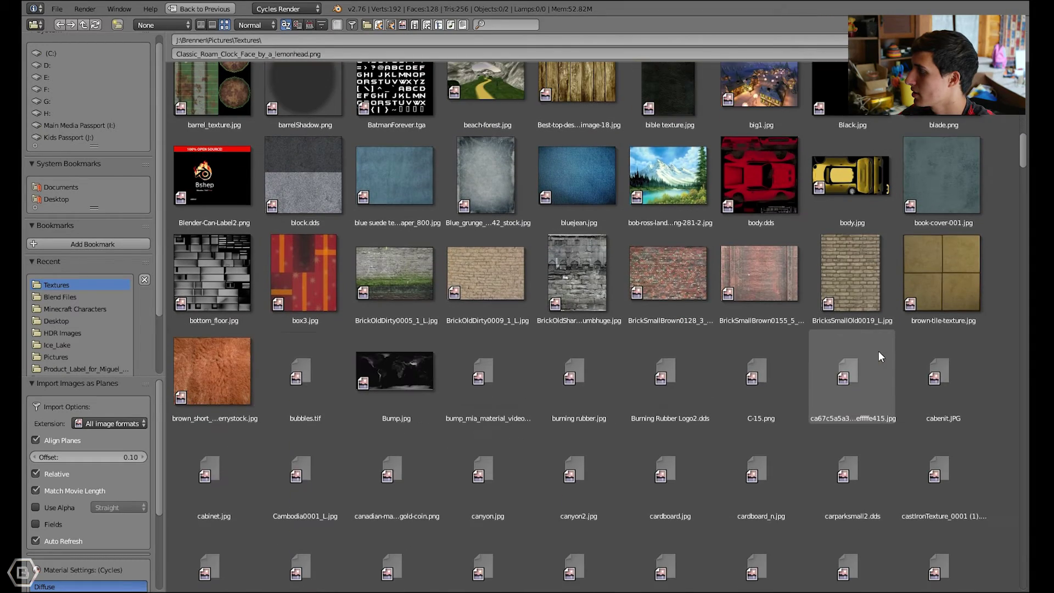
scroll(869, 343, up, 2)
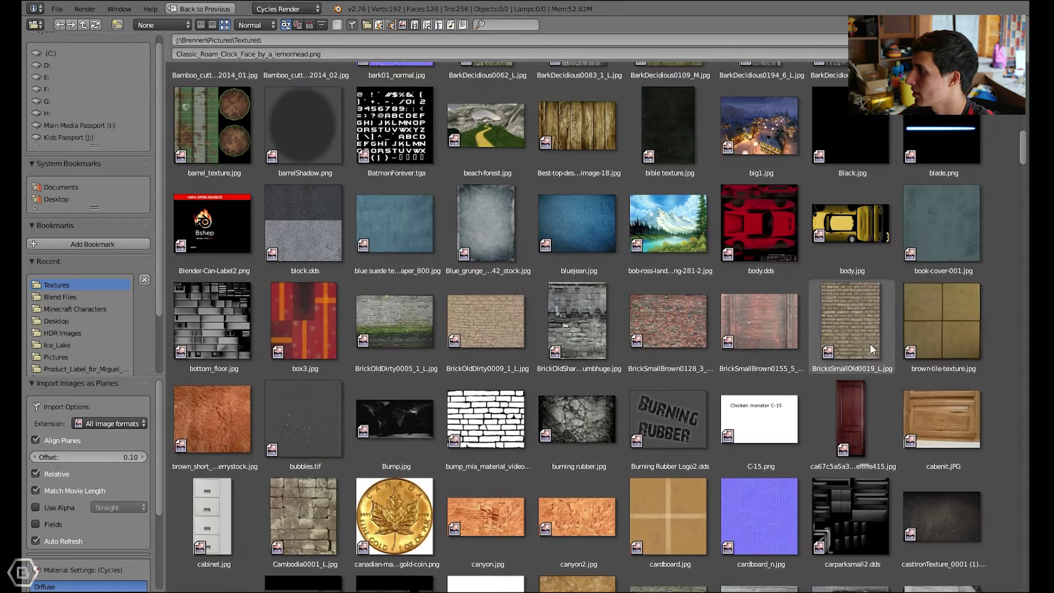
click(310, 24)
click(940, 406)
click(940, 307)
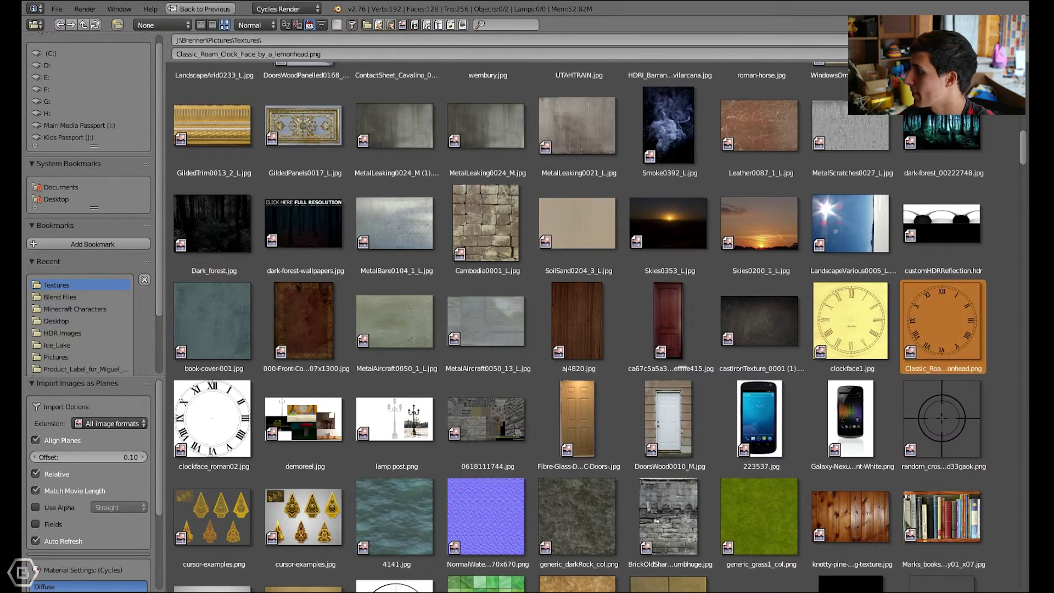
scroll(68, 527, down, 3)
scroll(87, 440, up, 3)
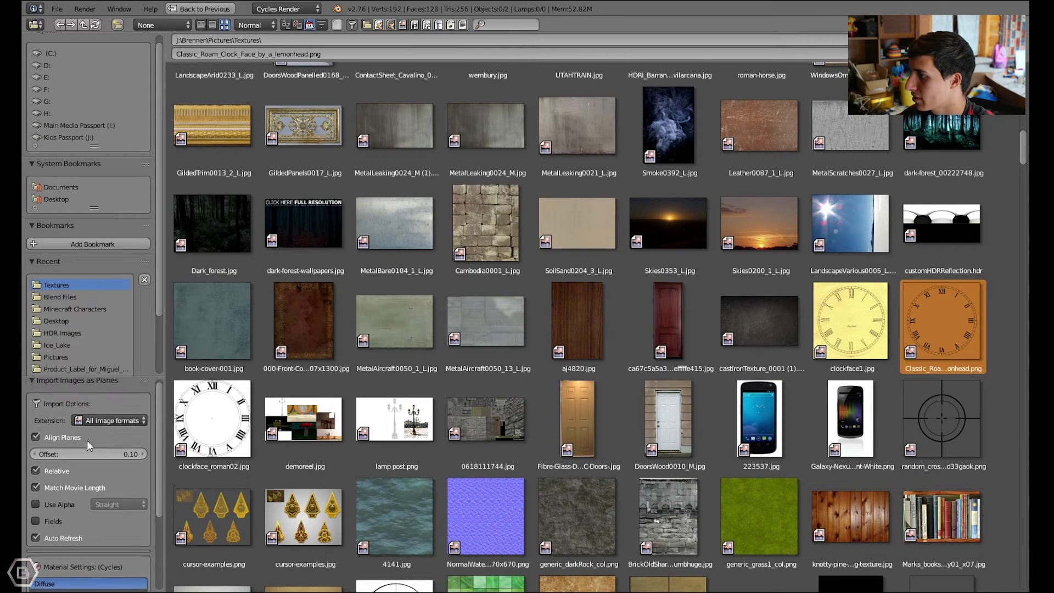
Step: Set the plane material to Emission & Transparent and import the clock image
drag(97, 374, 97, 317)
scroll(110, 461, down, 3)
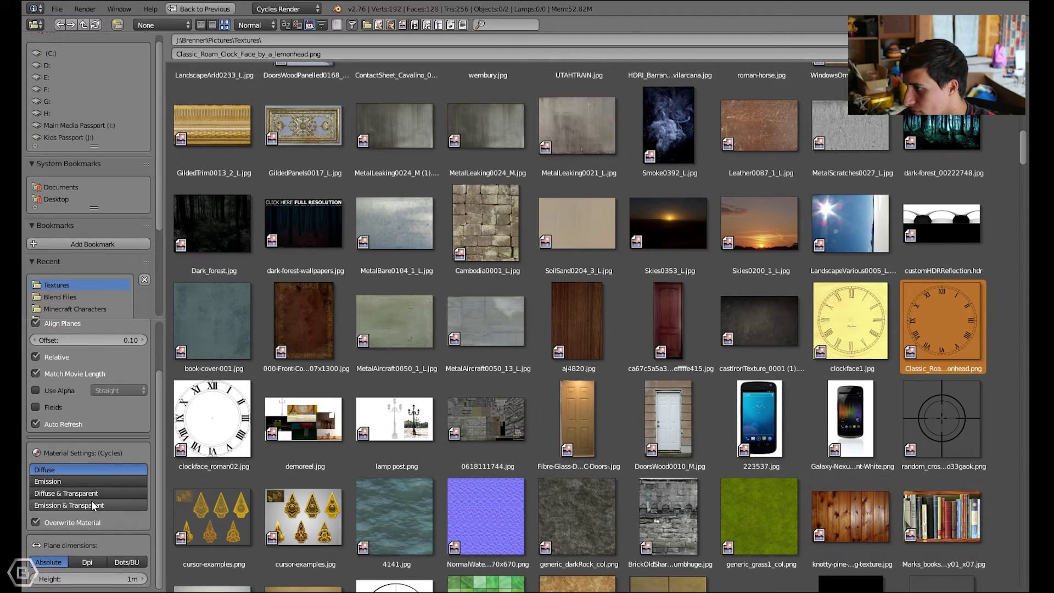
click(89, 493)
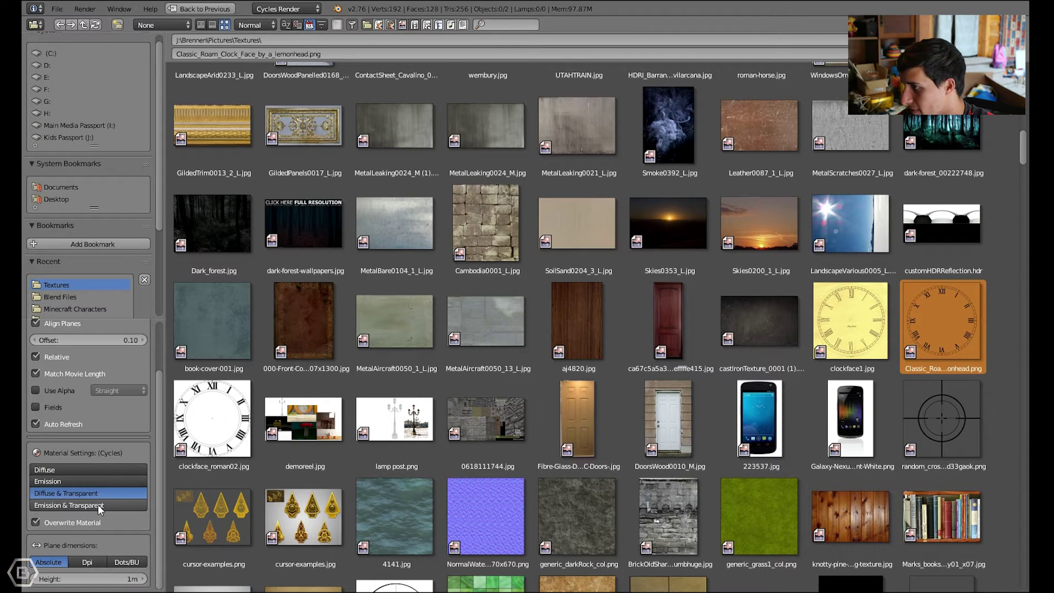
click(98, 505)
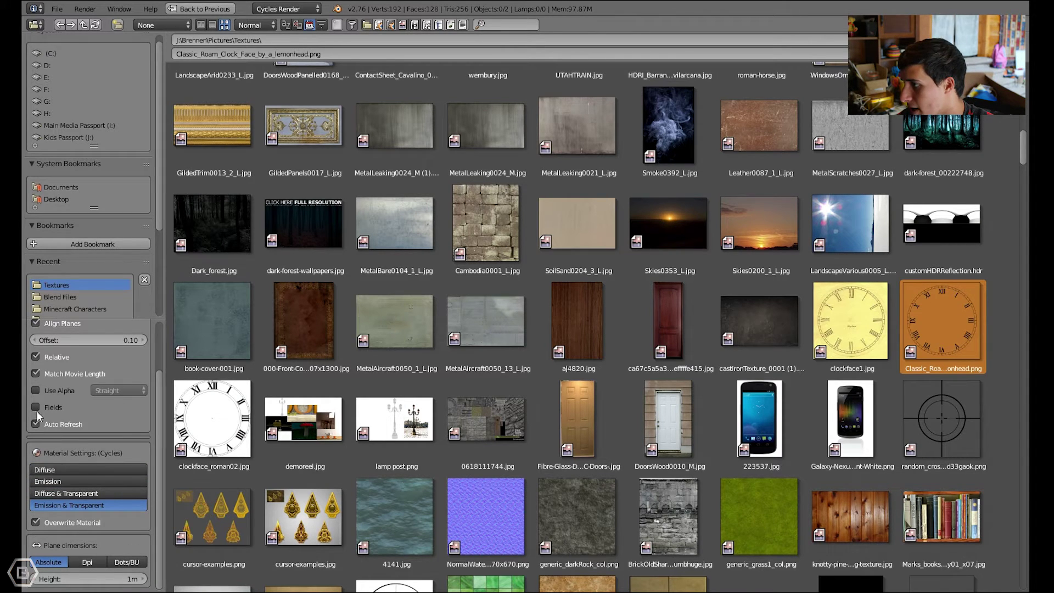
scroll(76, 414, up, 2)
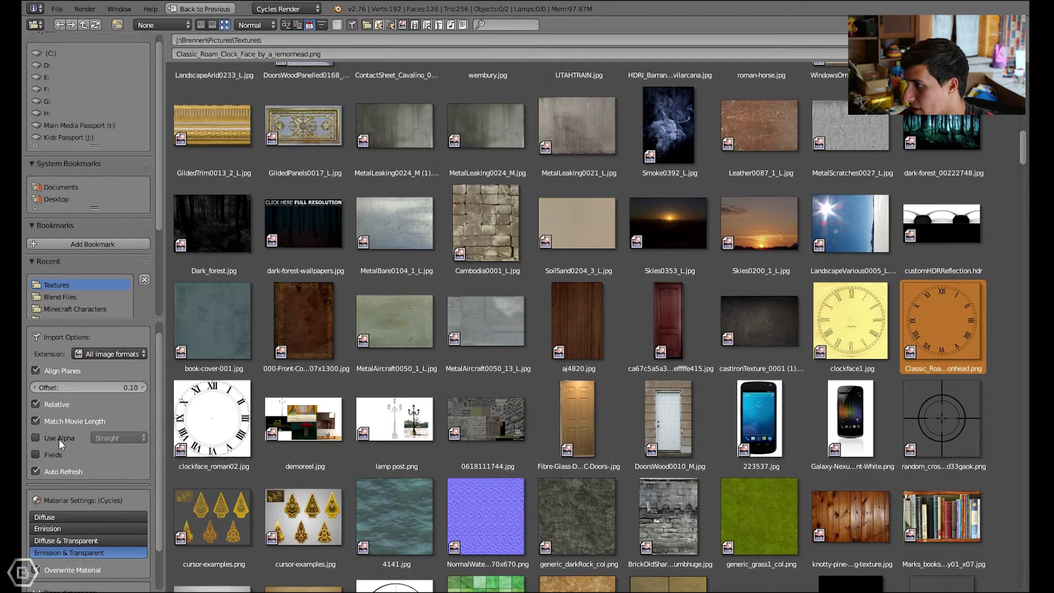
scroll(125, 333, up, 1)
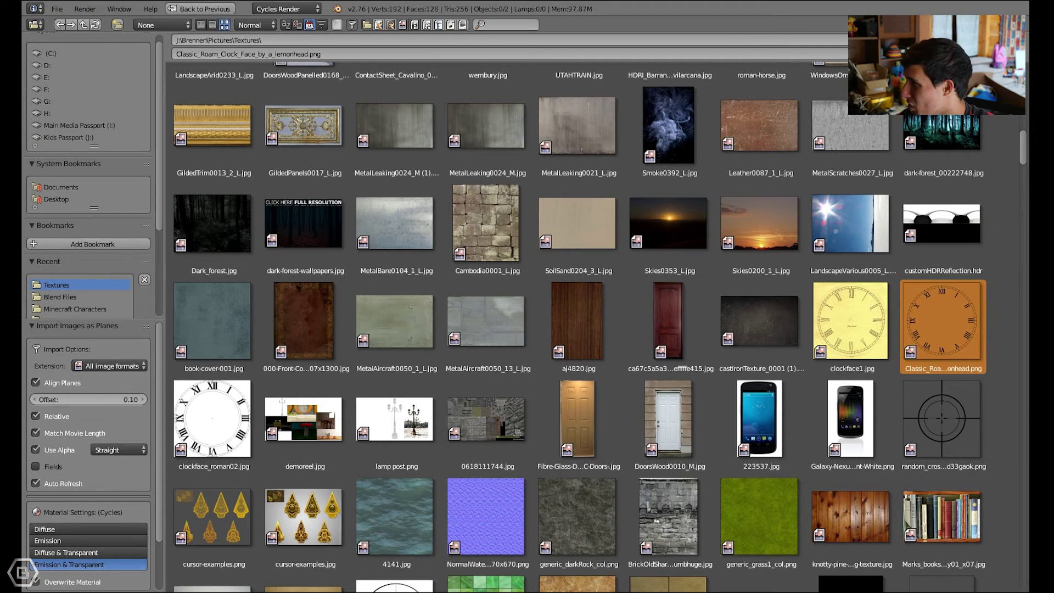
key(Return)
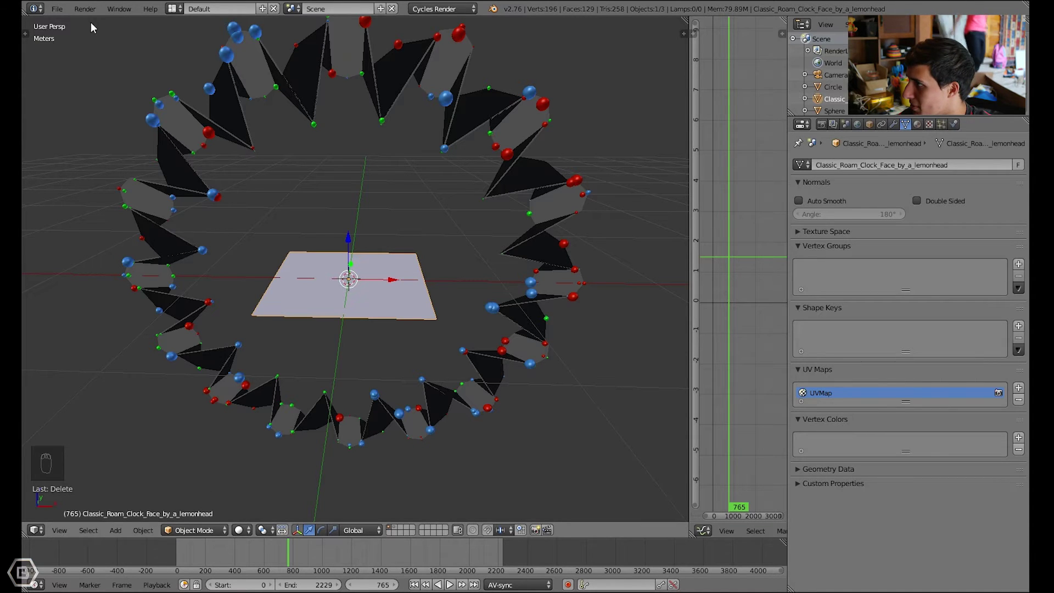
Step: Briefly preview the scene in Rendered shading, then return the viewport to Solid
click(239, 529)
click(283, 442)
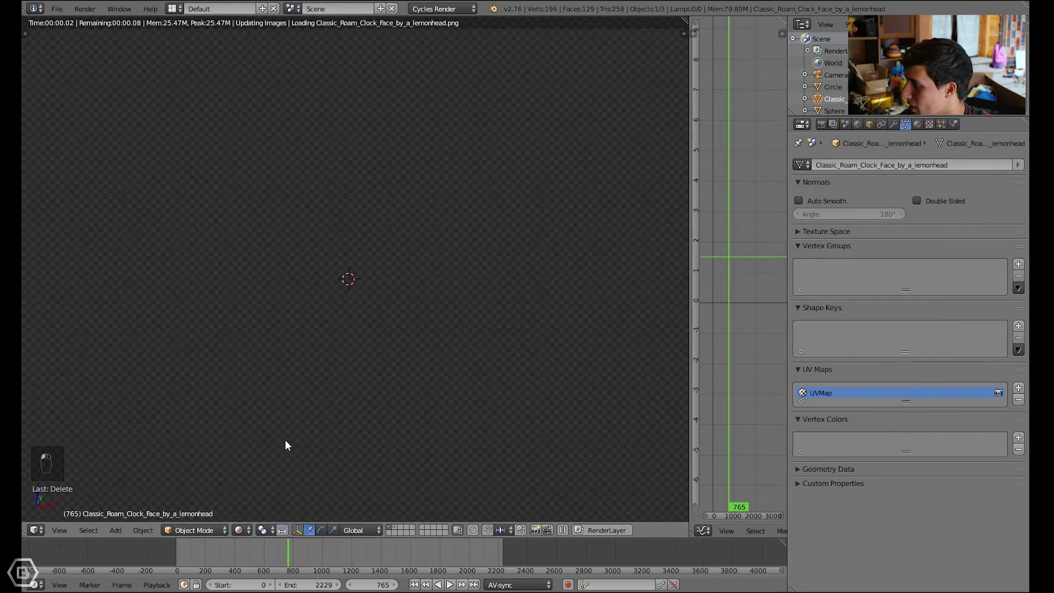
scroll(503, 294, up, 3)
key(r)
key(x)
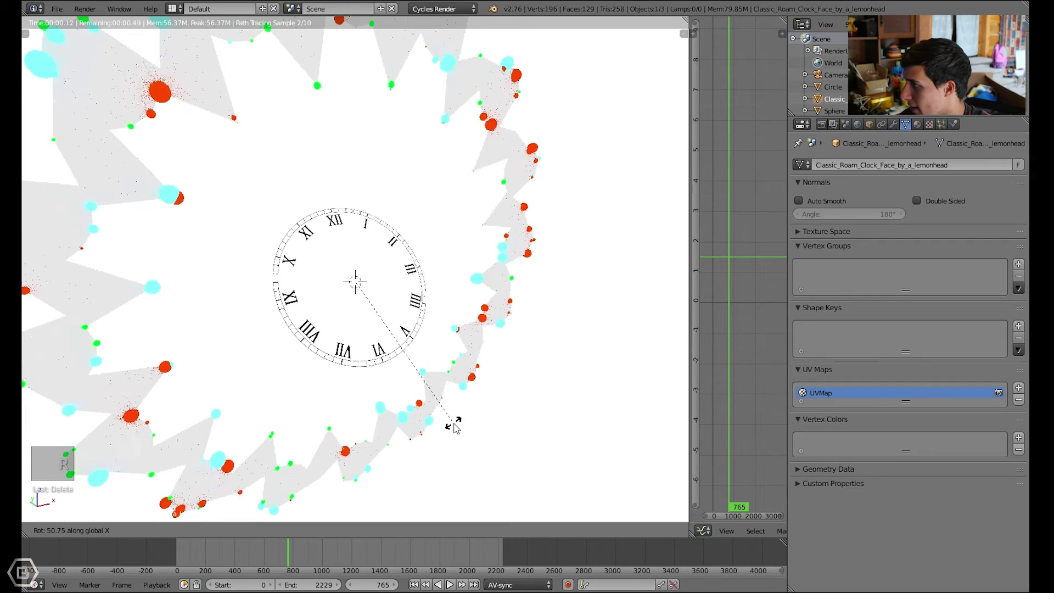
right_click(423, 454)
click(240, 530)
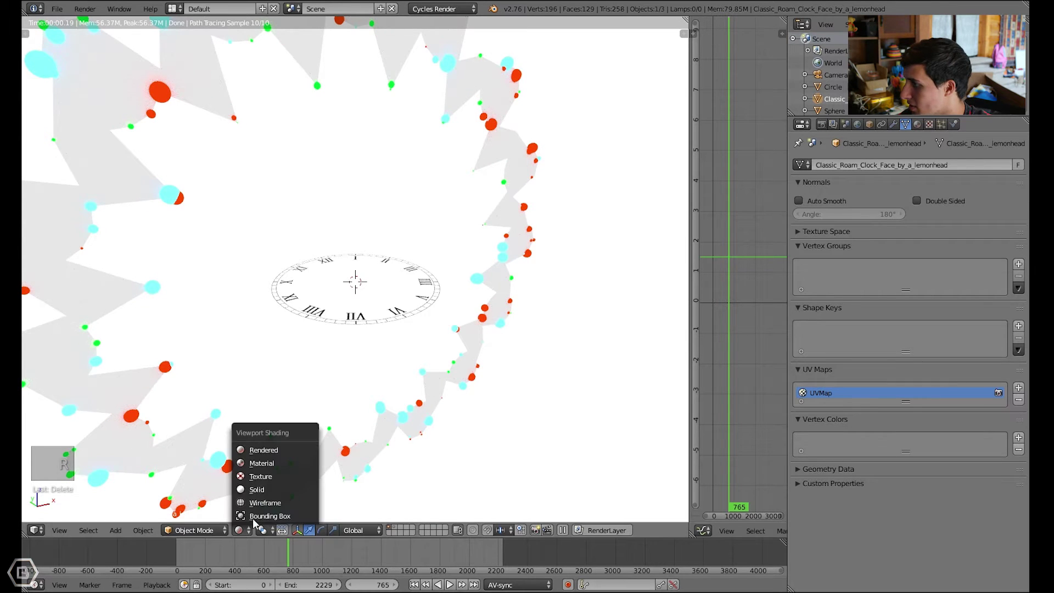
click(269, 488)
Step: Rotate the clock plane 90° about X to stand it upright
key(r)
key(x)
key(9)
key(0)
key(Return)
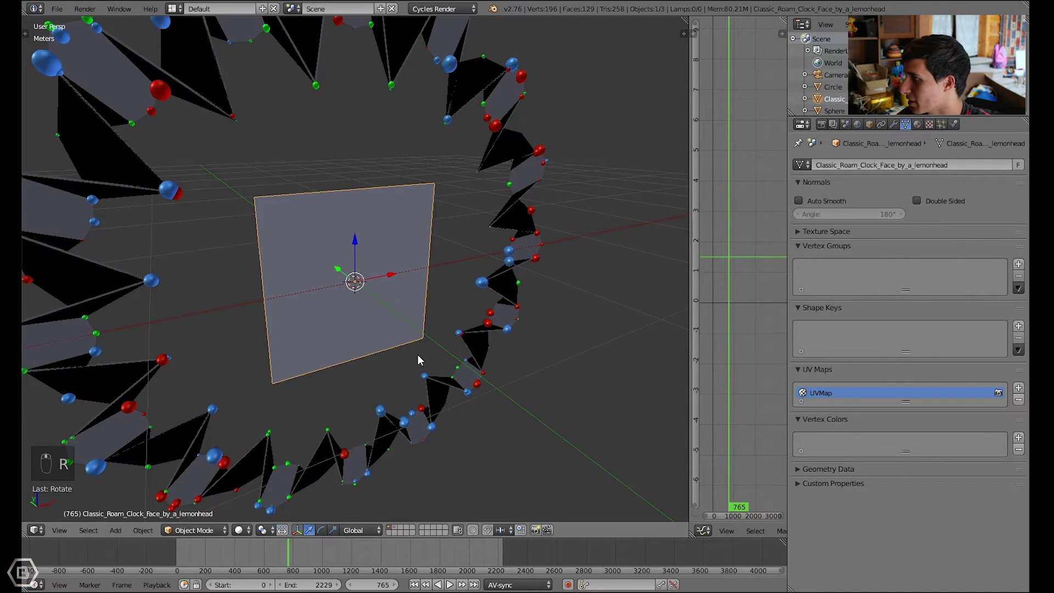
scroll(417, 354, up, 2)
Step: Scale the clock plane to fit inside the ring, previewing in Rendered shading
key(s)
click(469, 361)
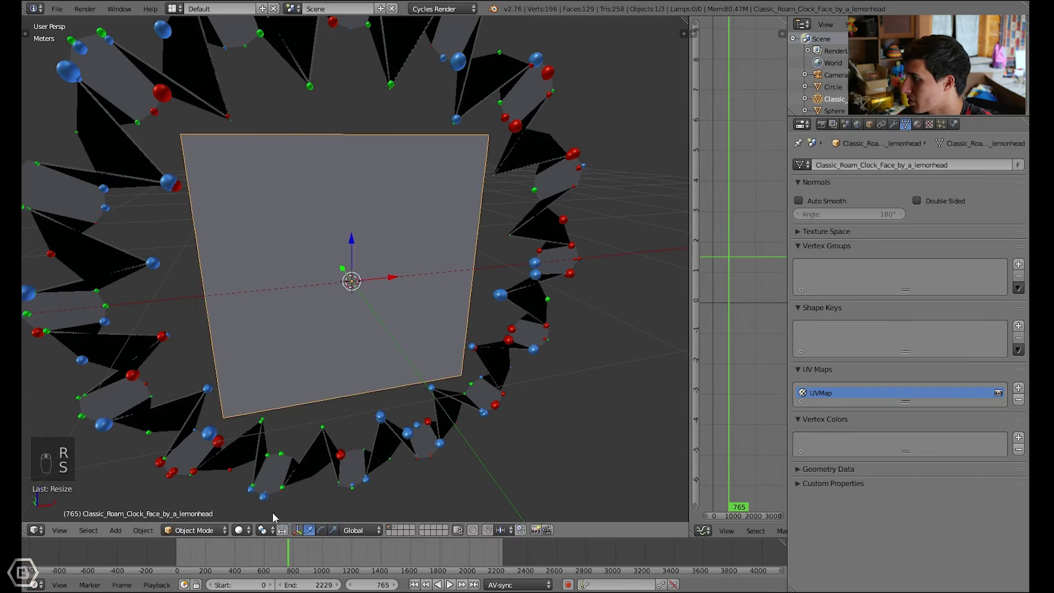
click(239, 529)
click(294, 450)
key(s)
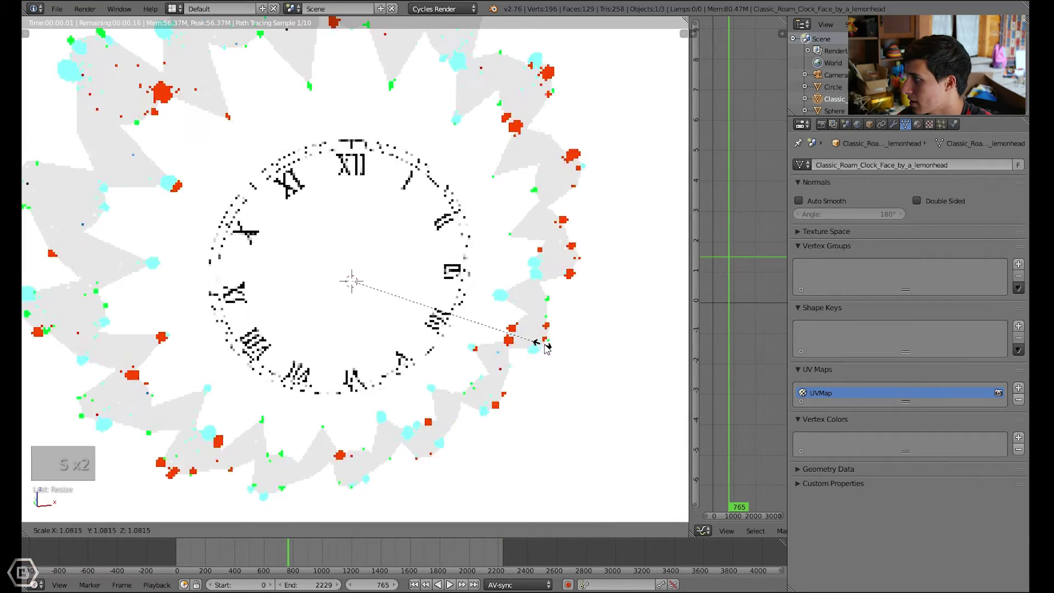
click(590, 358)
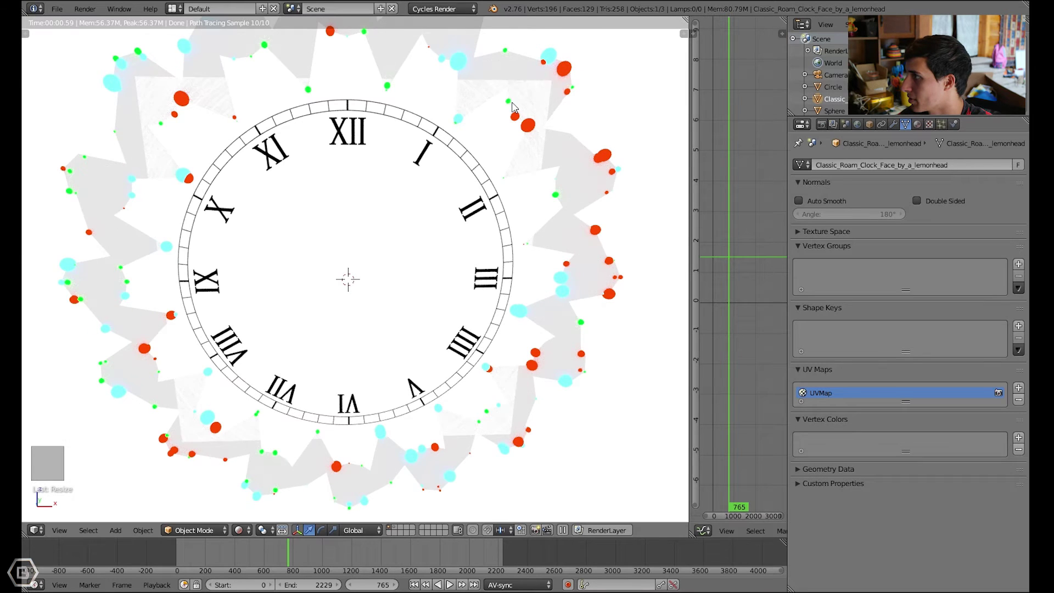
key(s)
click(223, 120)
Step: Move the clock into position and view the scene through the camera
middle_drag(147, 146, 195, 151)
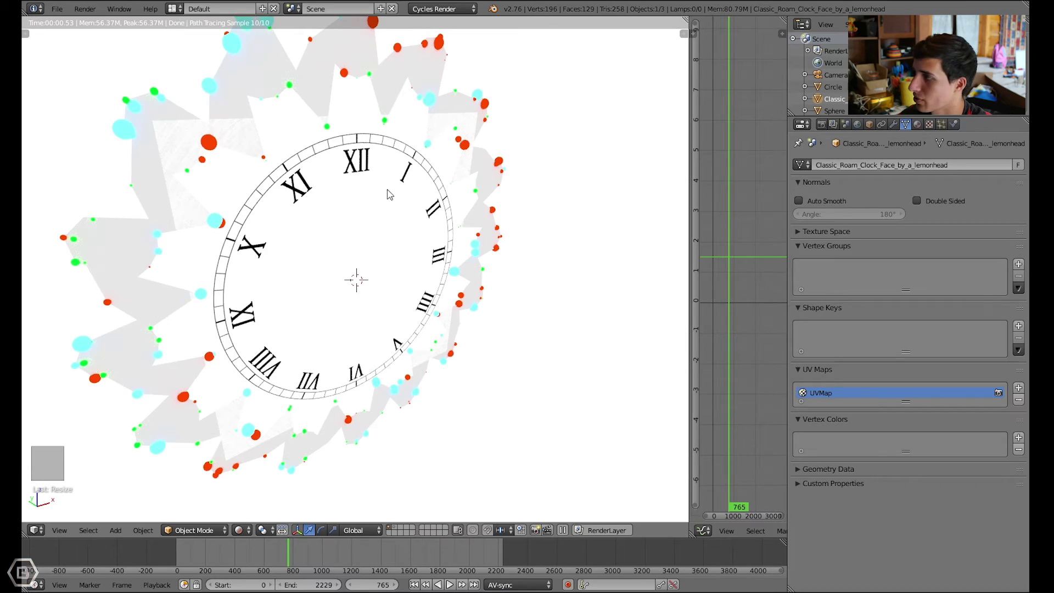
key(g)
click(389, 203)
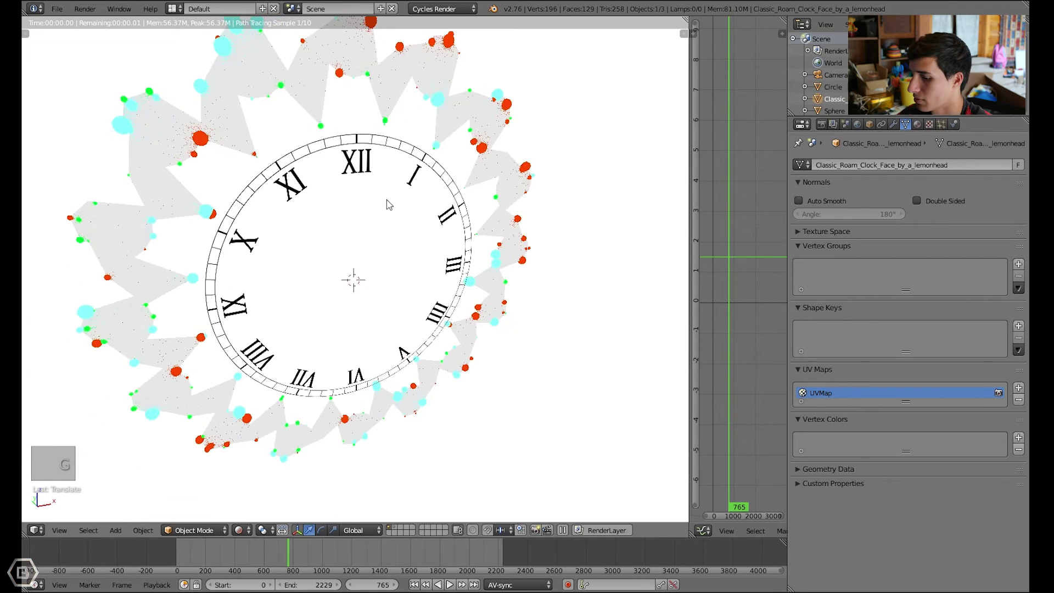
key(KP_0)
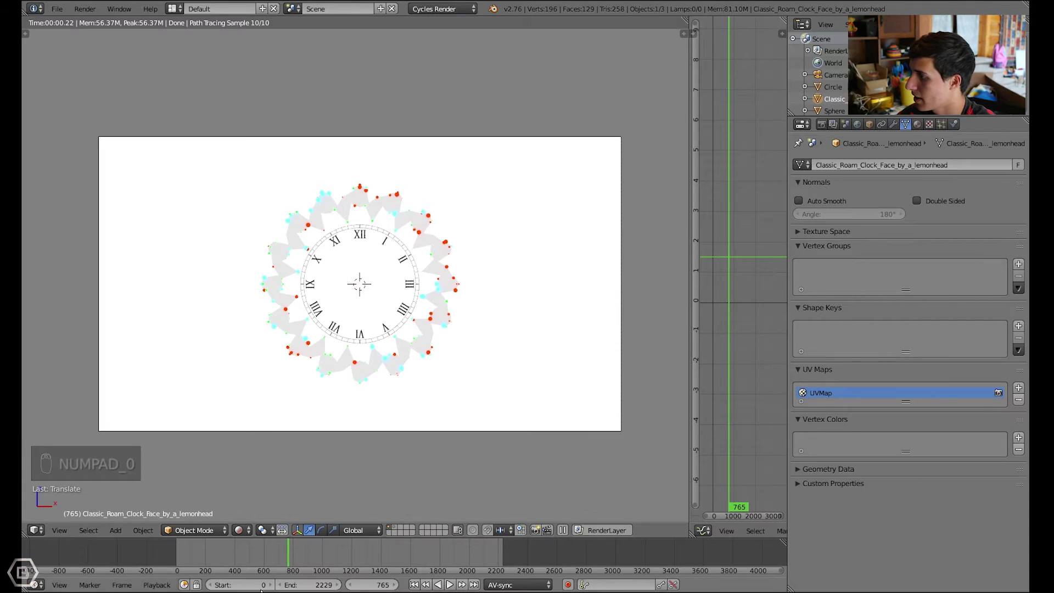
click(241, 529)
Step: Change the camera view's Viewport Shading from Rendered to Solid
click(257, 489)
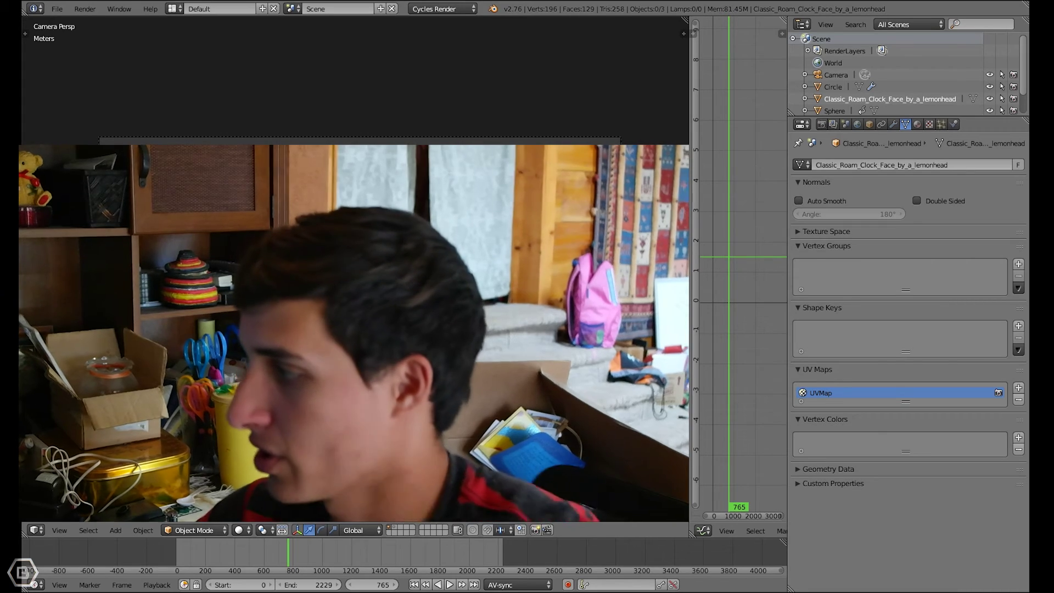
middle_drag(343, 549, 327, 549)
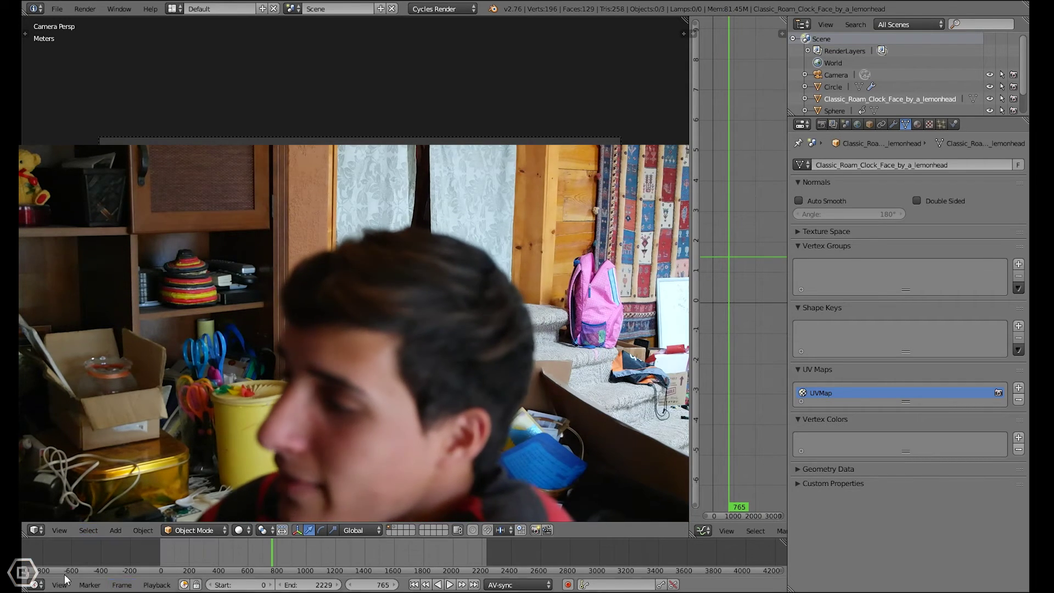
ctrl+scroll(301, 550, down, 3)
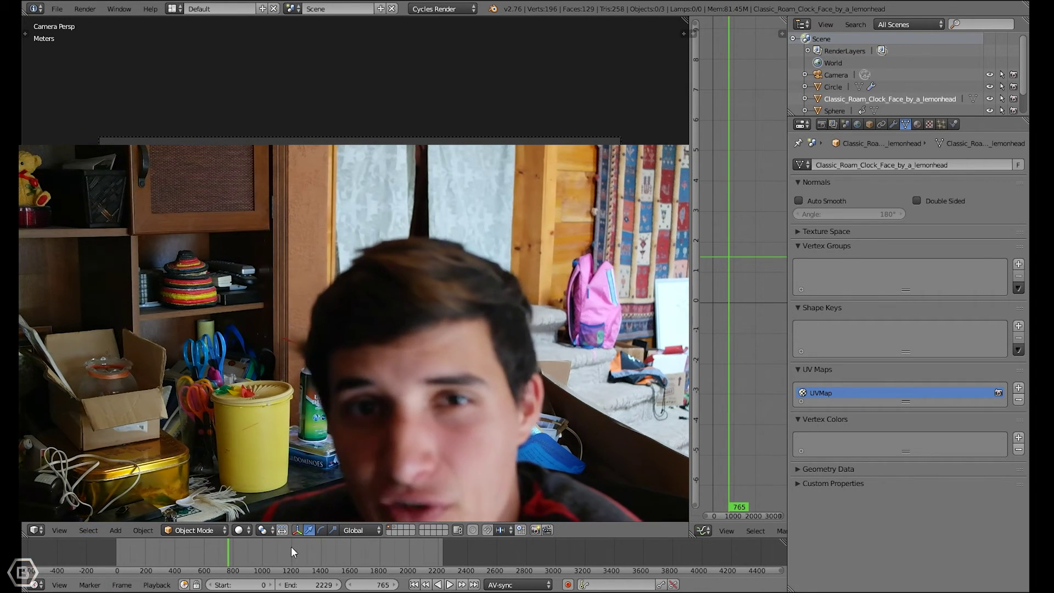